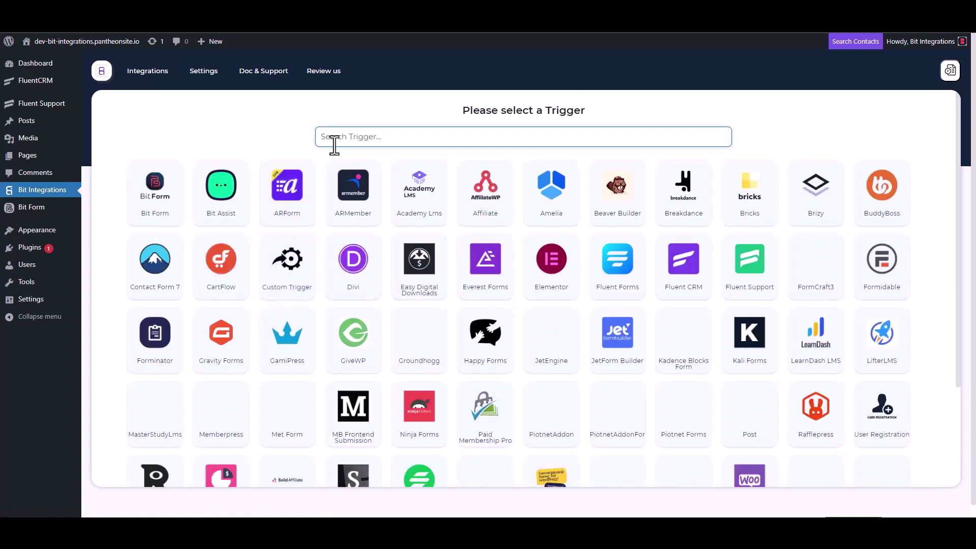
- Pick Fluent Support as the trigger, copy its webhook URL and start fetching test data
{"action": "left_click", "coordinate": [752, 277]}
{"action": "left_click", "coordinate": [694, 245]}
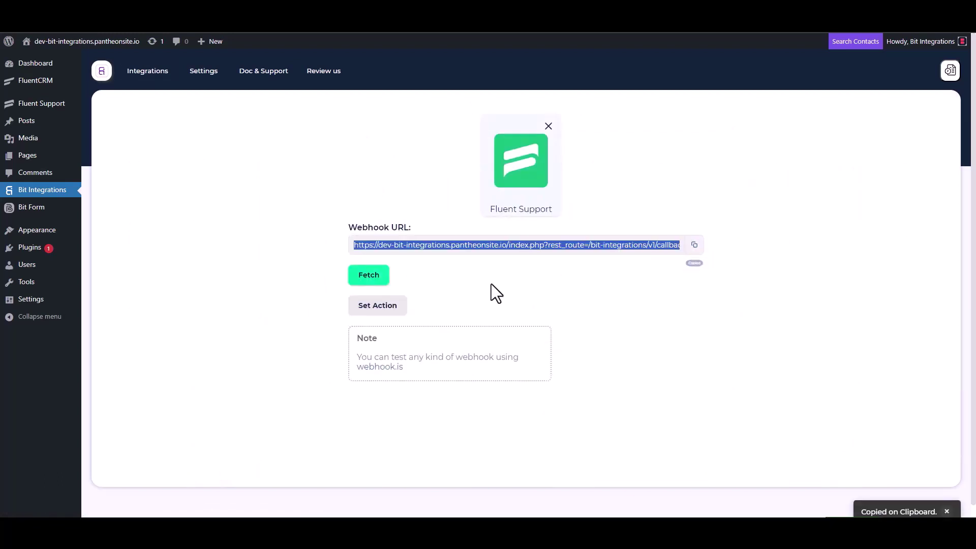
{"action": "left_click", "coordinate": [369, 279]}
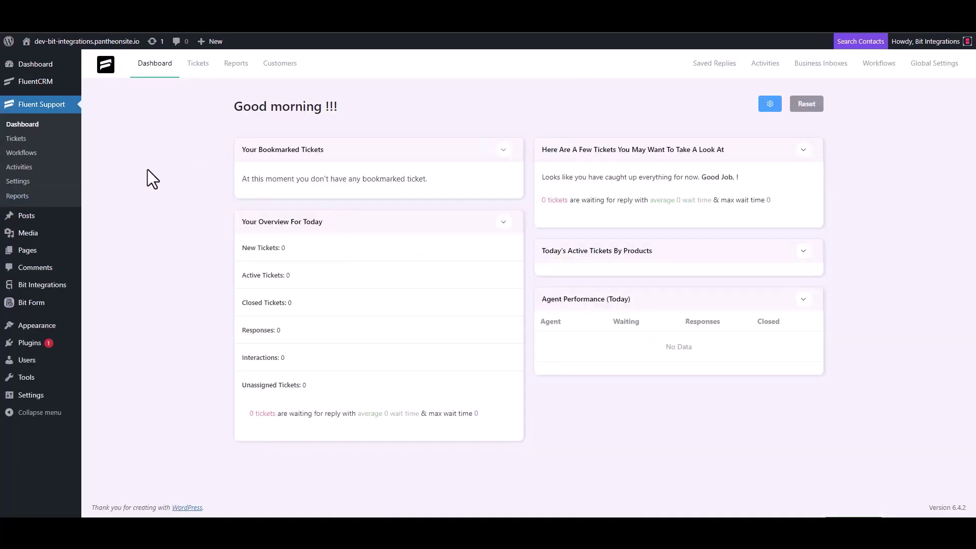
- Add a new automatic Fluent Support workflow named 'Bit Integrations' and continue to its editor
{"action": "left_click", "coordinate": [32, 152]}
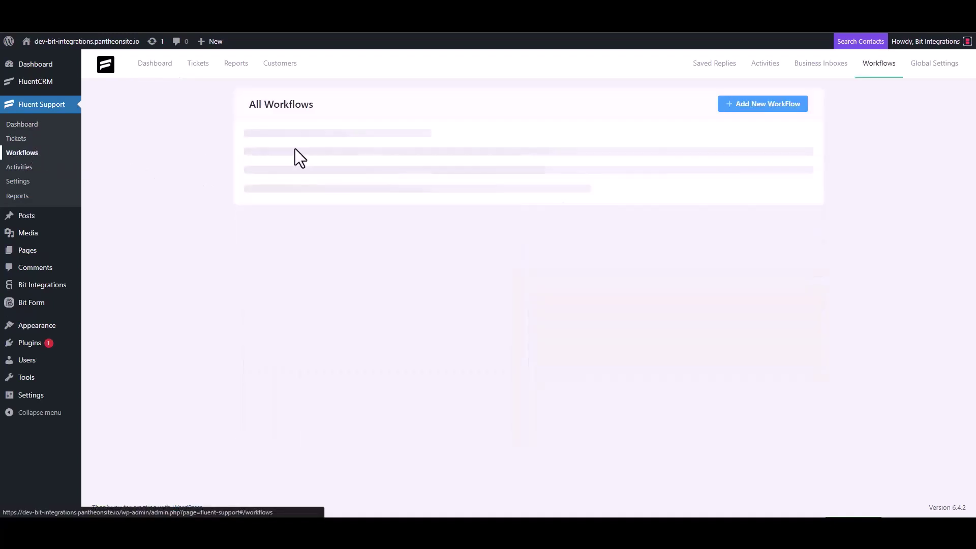
{"action": "left_click", "coordinate": [750, 107]}
{"action": "left_click", "coordinate": [295, 121]}
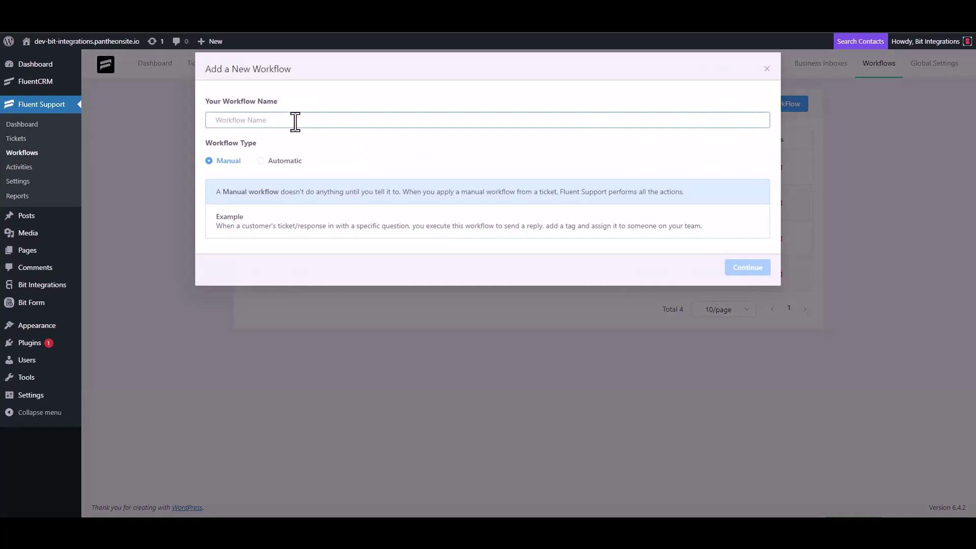
{"action": "type", "text": "Bit Integrations"}
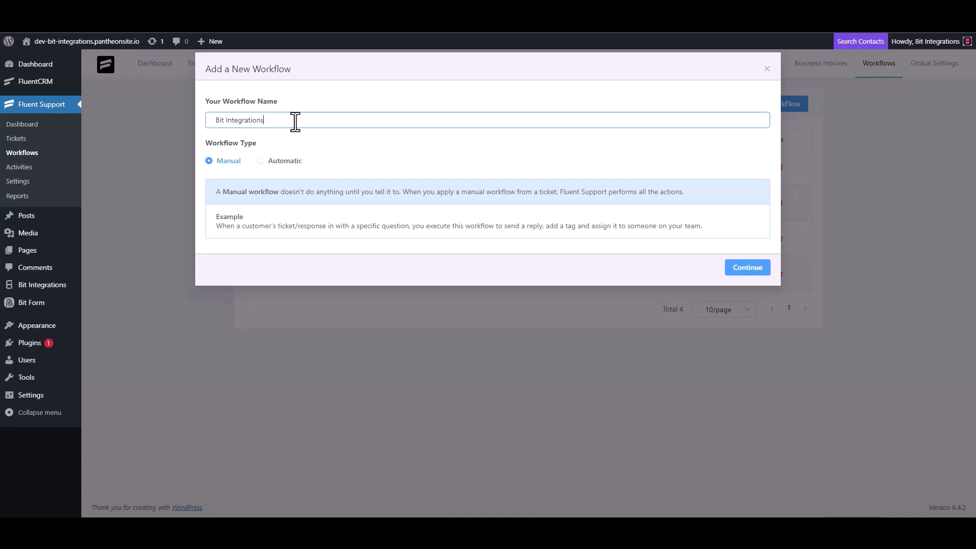
{"action": "left_click", "coordinate": [273, 162]}
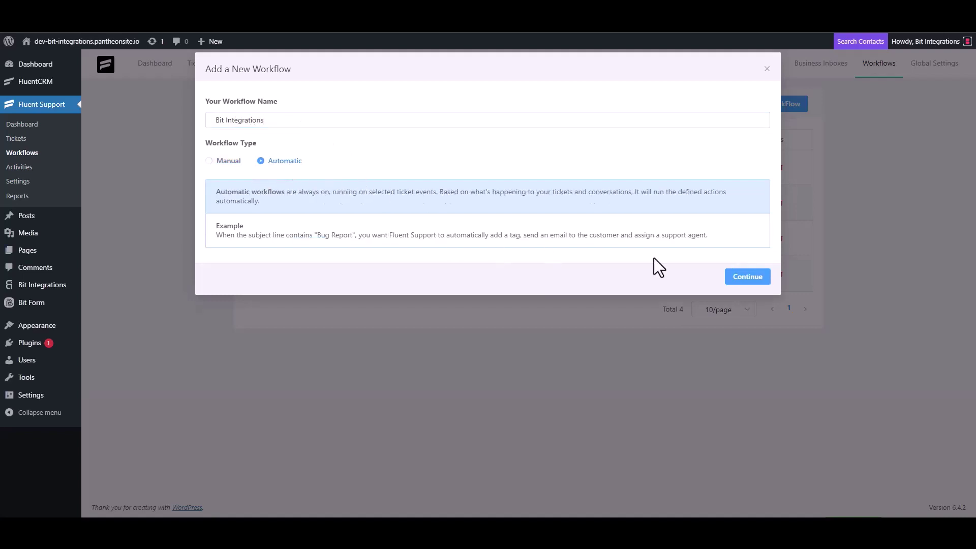
{"action": "left_click", "coordinate": [746, 279]}
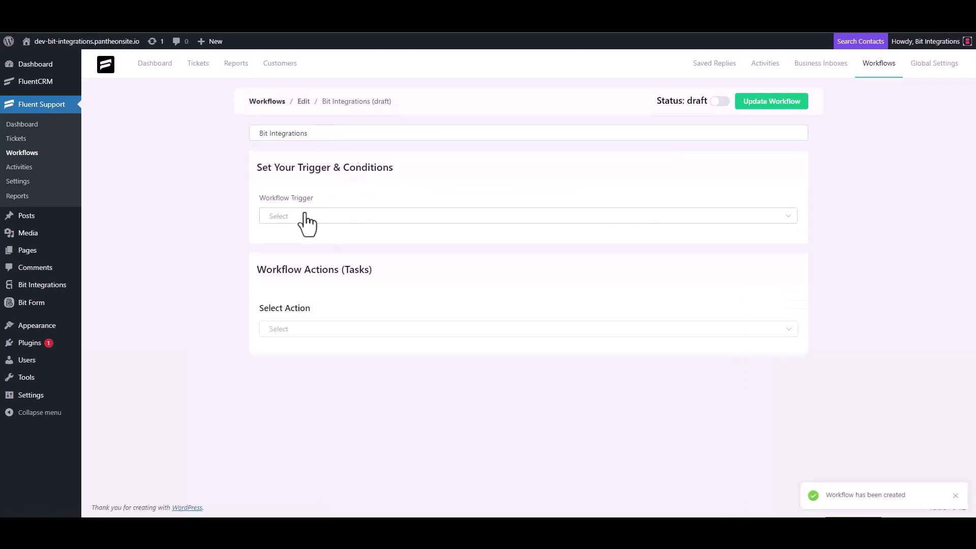
- Set the workflow trigger to On Ticket Creation and add a Trigger Outgoing Webhook action
{"action": "left_click", "coordinate": [303, 216]}
{"action": "left_click", "coordinate": [301, 243]}
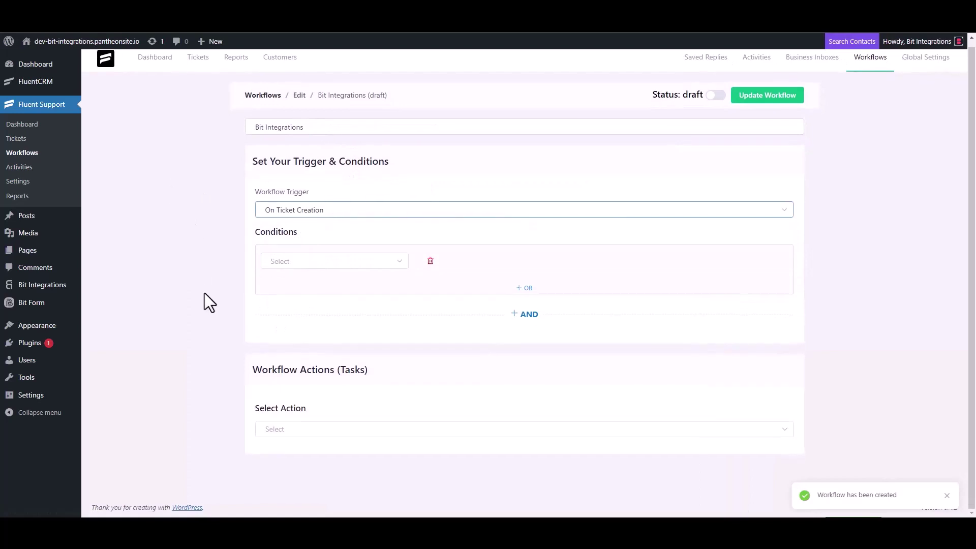
{"action": "left_click", "coordinate": [287, 428]}
{"action": "scroll", "coordinate": [305, 345], "scroll_direction": "down", "scroll_amount": 4}
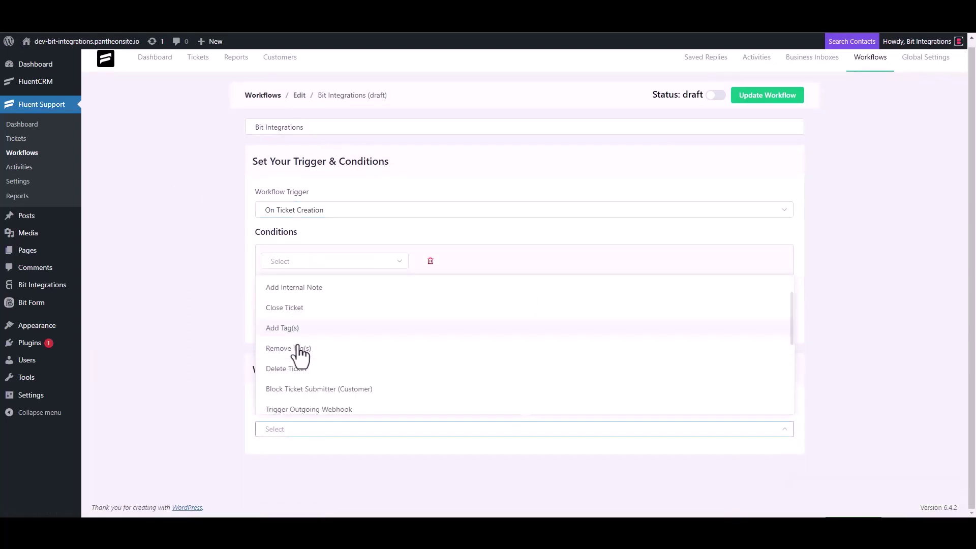
{"action": "left_click", "coordinate": [332, 290]}
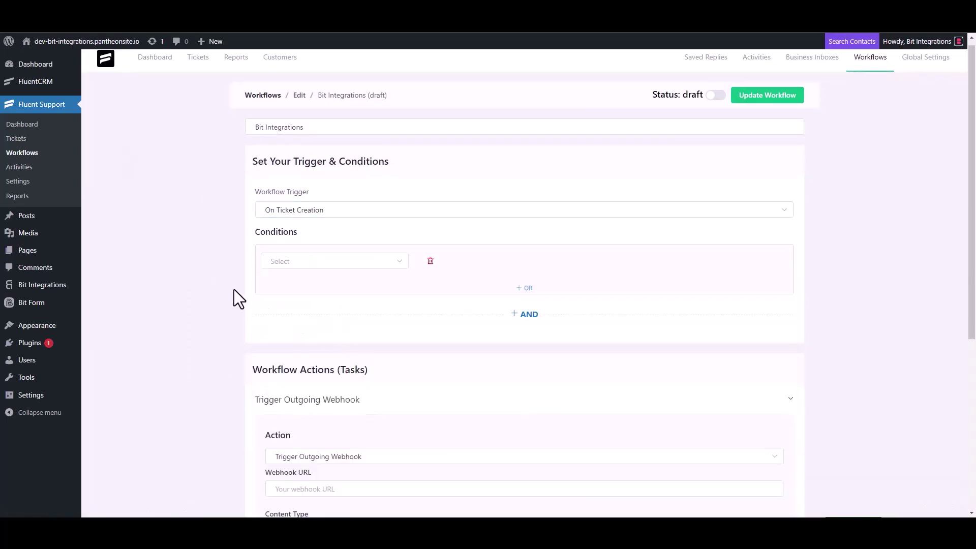
- Paste the Bit Integrations webhook URL, title the action 'Bit Integrations', save and publish
{"action": "scroll", "coordinate": [236, 292], "scroll_direction": "down", "scroll_amount": 4}
{"action": "left_click", "coordinate": [331, 289]}
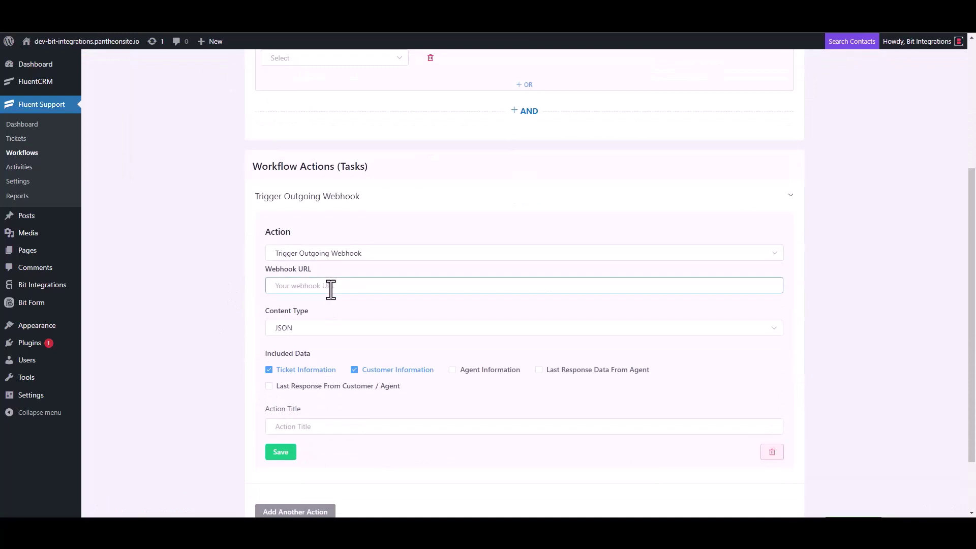
{"action": "key", "text": "ctrl+v"}
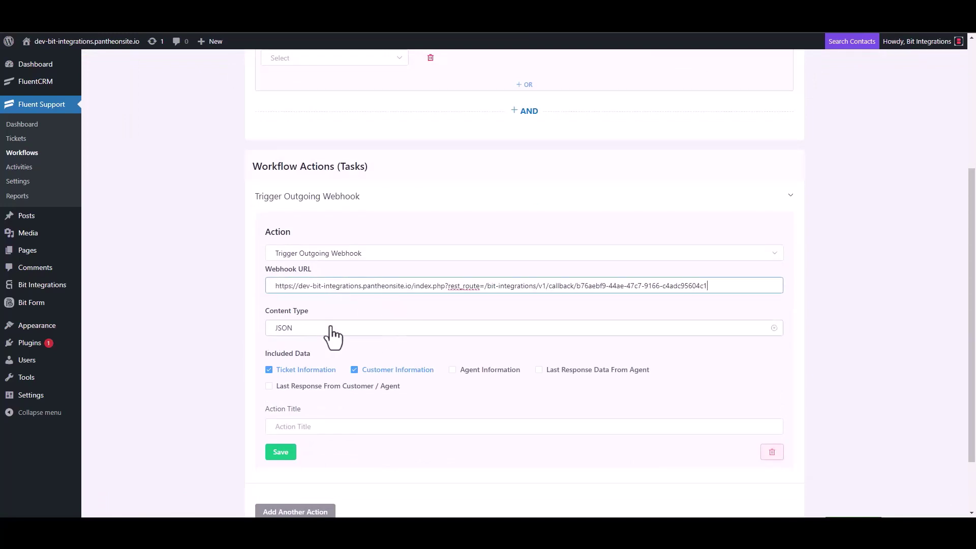
{"action": "scroll", "coordinate": [333, 333], "scroll_direction": "down", "scroll_amount": 2}
{"action": "left_click", "coordinate": [305, 354]}
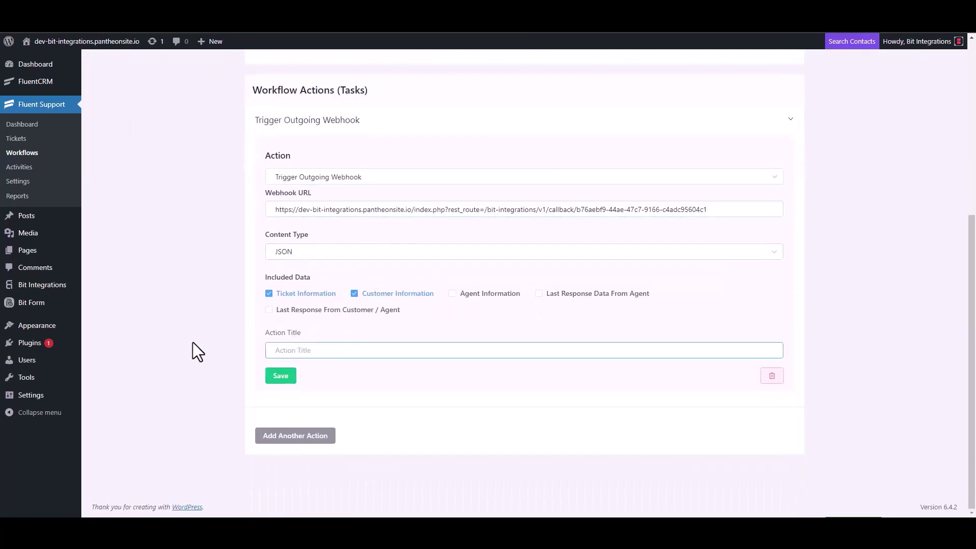
{"action": "type", "text": "Bit Integrations"}
{"action": "left_click", "coordinate": [280, 377]}
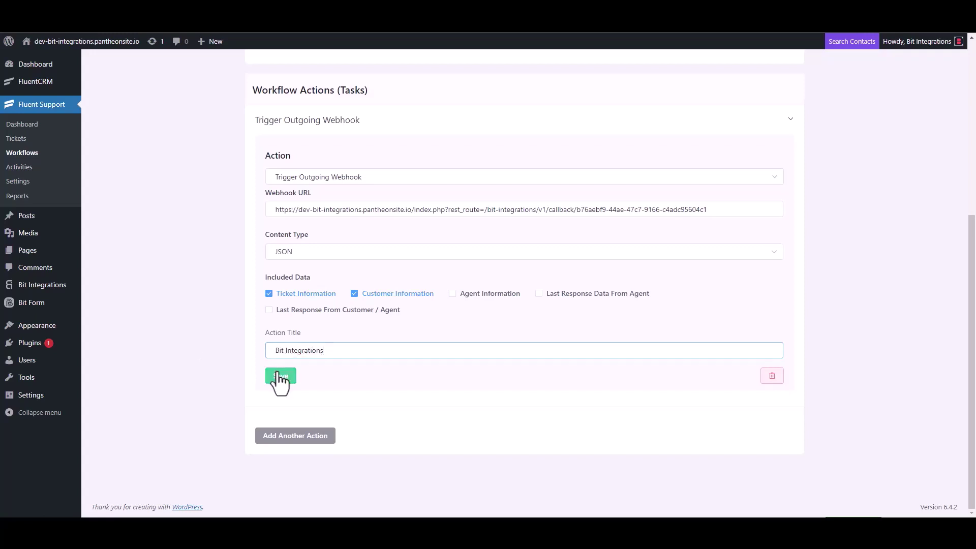
{"action": "left_click", "coordinate": [715, 93]}
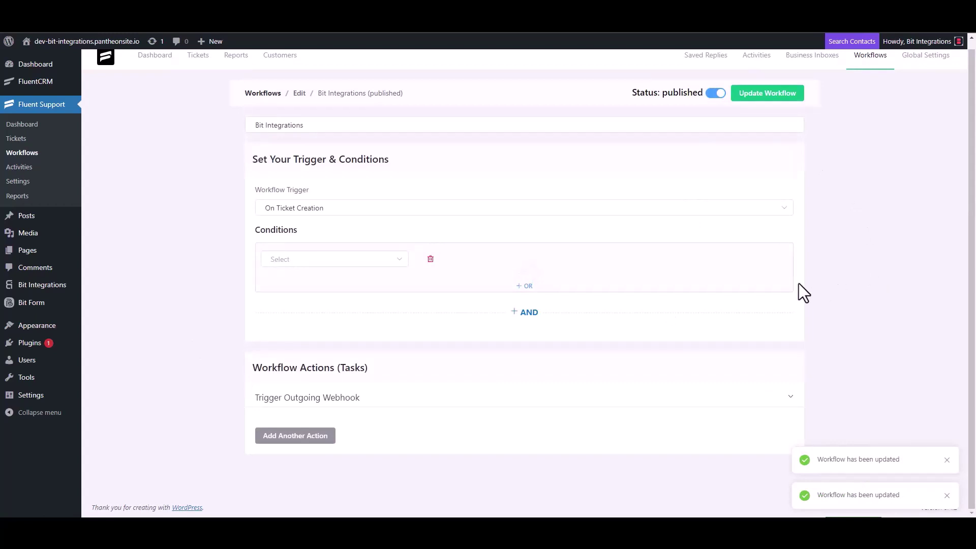
- Start a new ticket for a newly created contact, entering their first name and e-mail
{"action": "left_click", "coordinate": [24, 144]}
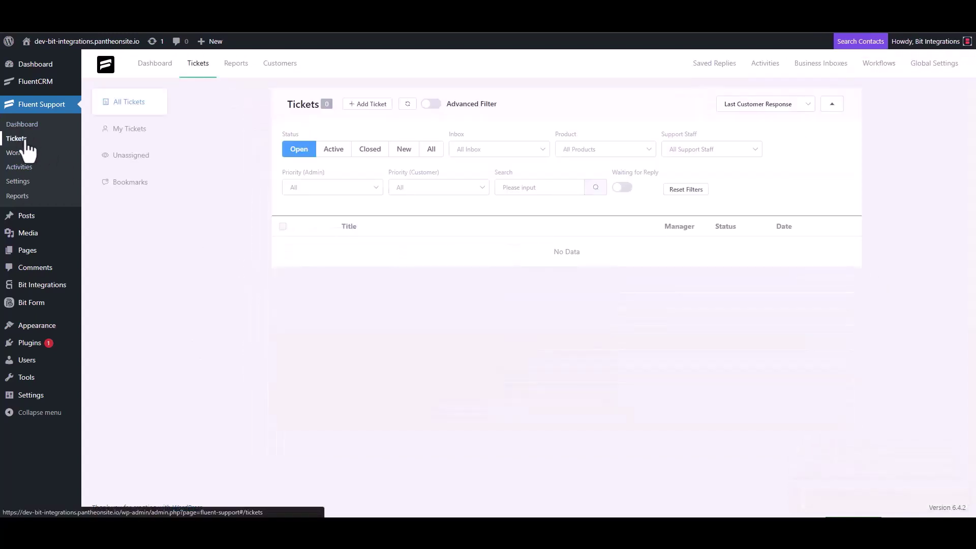
{"action": "left_click", "coordinate": [366, 105]}
{"action": "left_click", "coordinate": [399, 131]}
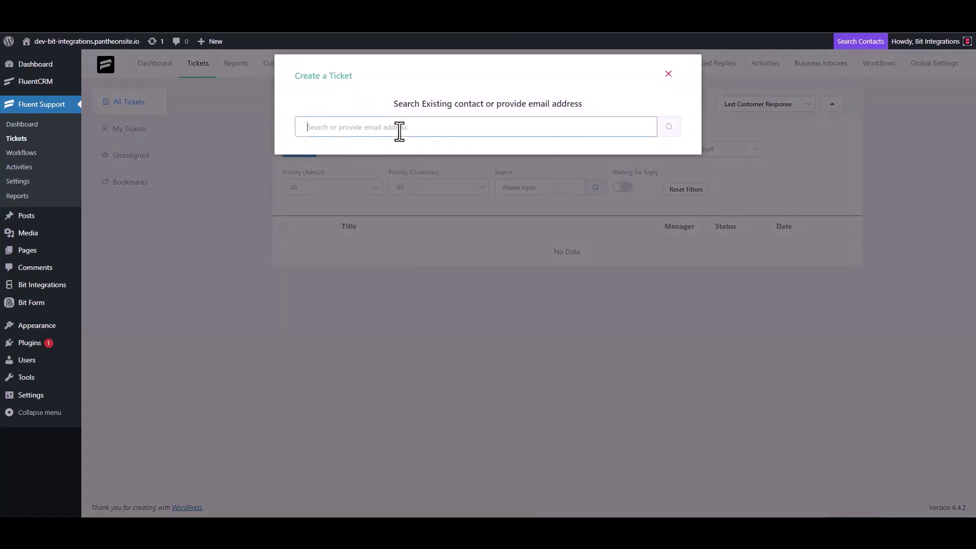
{"action": "type", "text": "test@gmail.com"}
{"action": "left_click", "coordinate": [668, 128]}
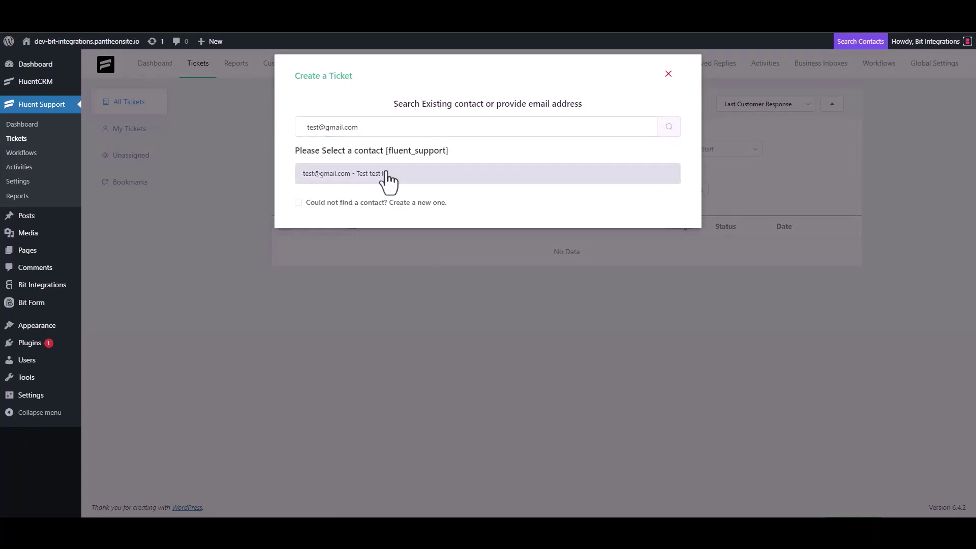
{"action": "left_click", "coordinate": [365, 203]}
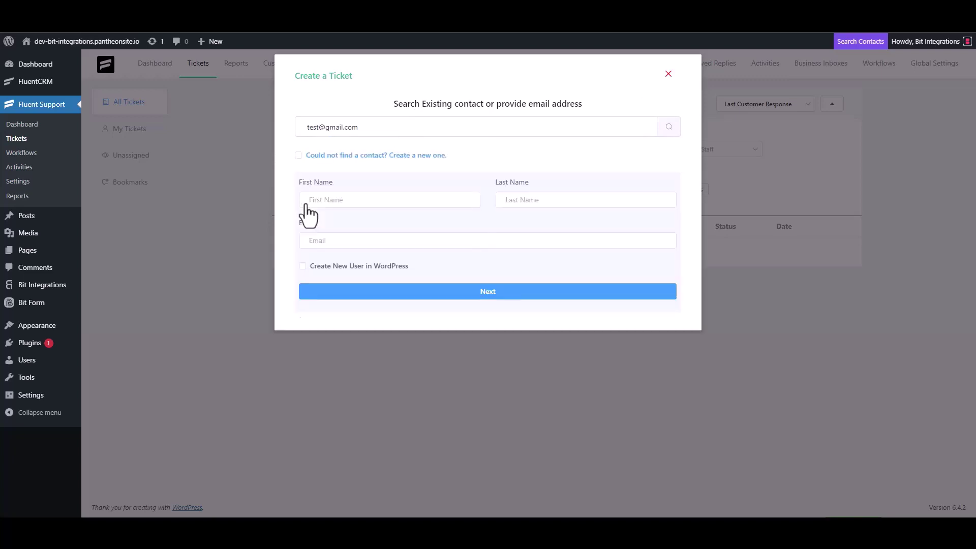
{"action": "left_click", "coordinate": [341, 200]}
{"action": "type", "text": "test3"}
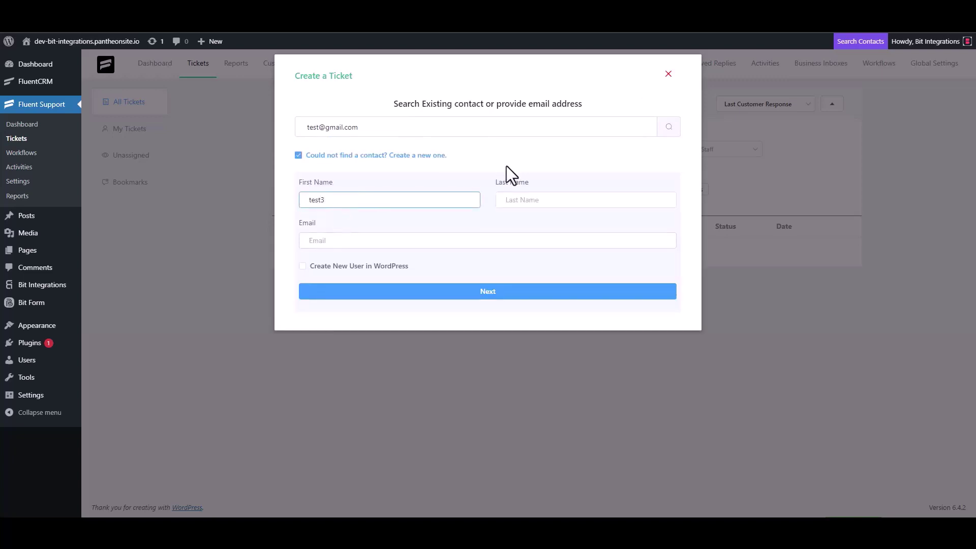
{"action": "left_click", "coordinate": [346, 242]}
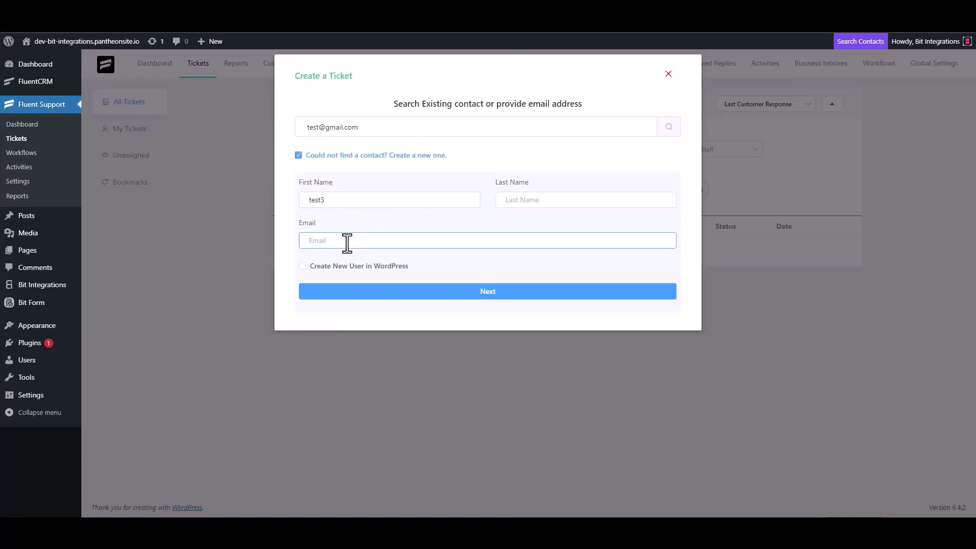
{"action": "type", "text": "test3@gmail.com"}
- Give the test ticket subject 'test' and details 'test', then create it
{"action": "left_click", "coordinate": [499, 293]}
{"action": "left_click", "coordinate": [355, 184]}
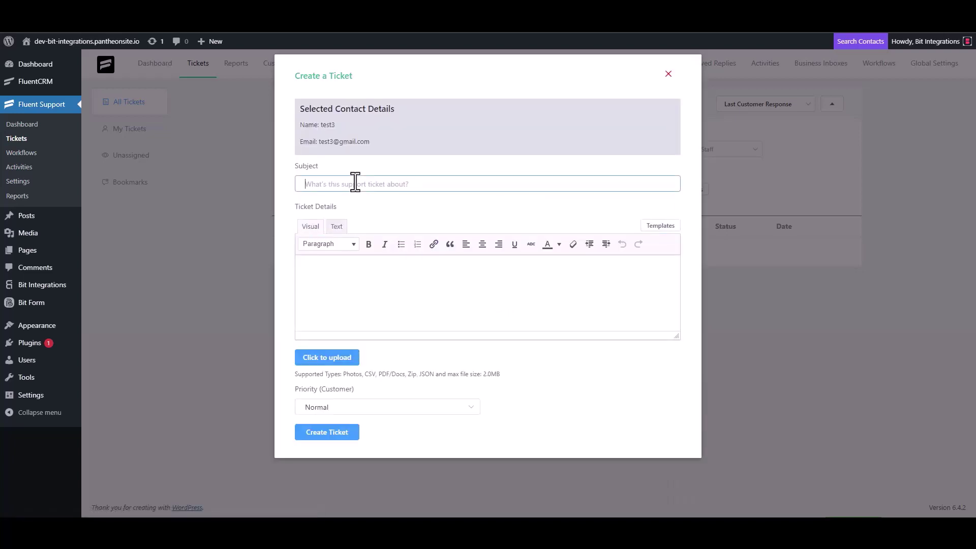
{"action": "type", "text": "test"}
{"action": "left_click", "coordinate": [343, 272]}
{"action": "type", "text": "test"}
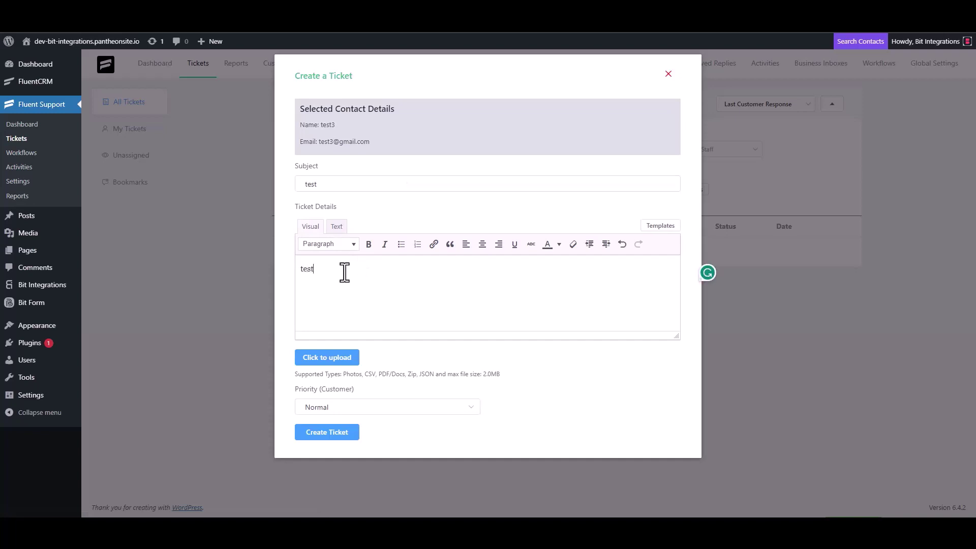
{"action": "left_click", "coordinate": [330, 431]}
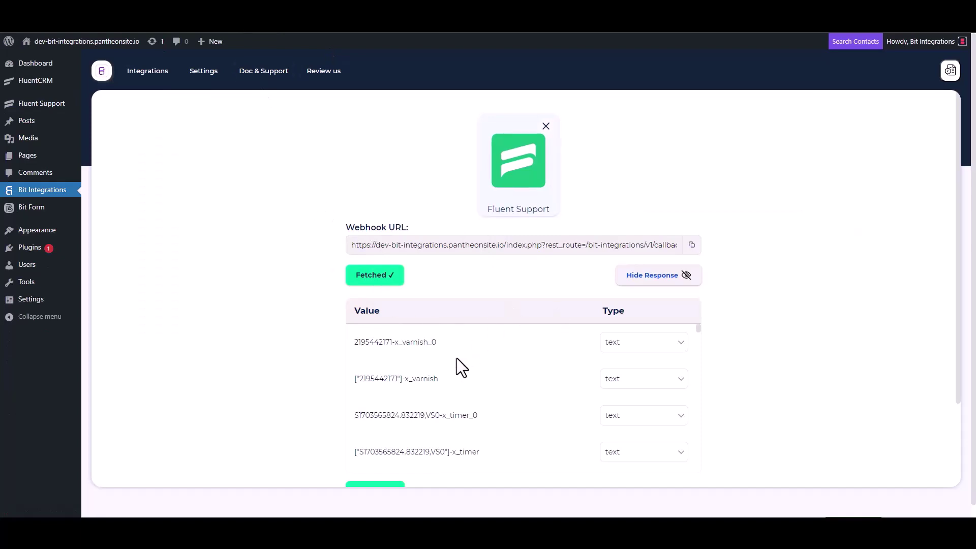
- Search actions for 'suite' and pick SuiteDash to open its integration settings
{"action": "scroll", "coordinate": [432, 387], "scroll_direction": "down", "scroll_amount": 3}
{"action": "scroll", "coordinate": [317, 391], "scroll_direction": "down", "scroll_amount": 3}
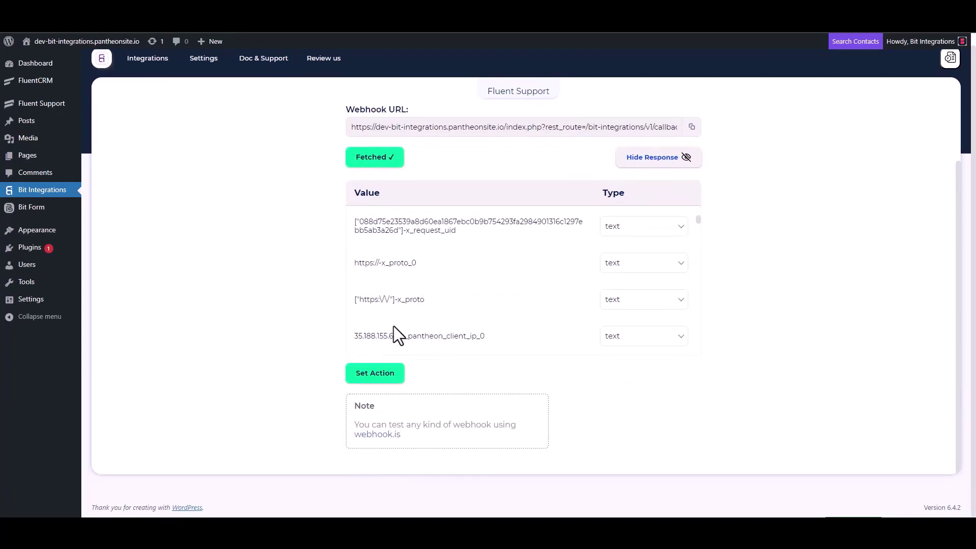
{"action": "scroll", "coordinate": [393, 326], "scroll_direction": "down", "scroll_amount": 5}
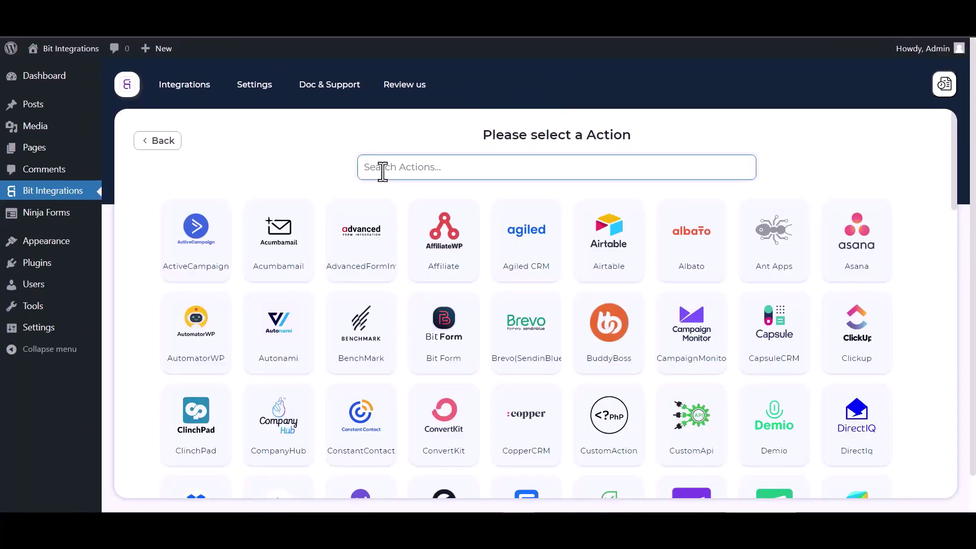
{"action": "type", "text": "suite"}
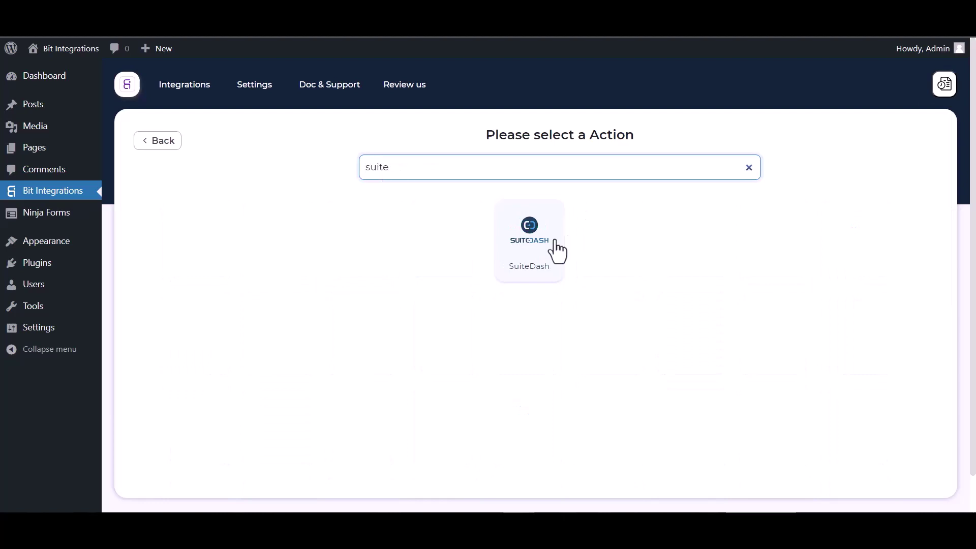
{"action": "left_click", "coordinate": [540, 253]}
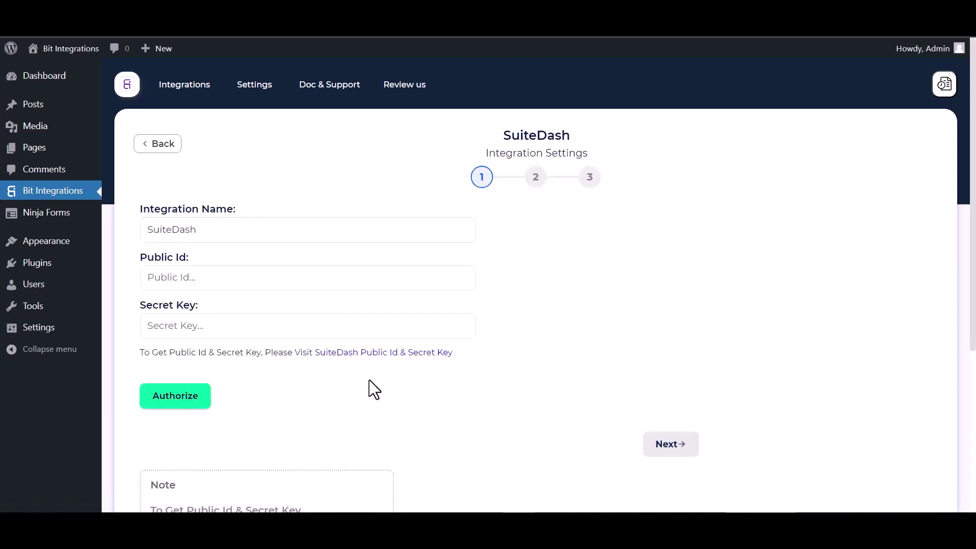
- Copy the Public ID from SuiteDash's API credentials page into the Public Id field
{"action": "left_click", "coordinate": [363, 357]}
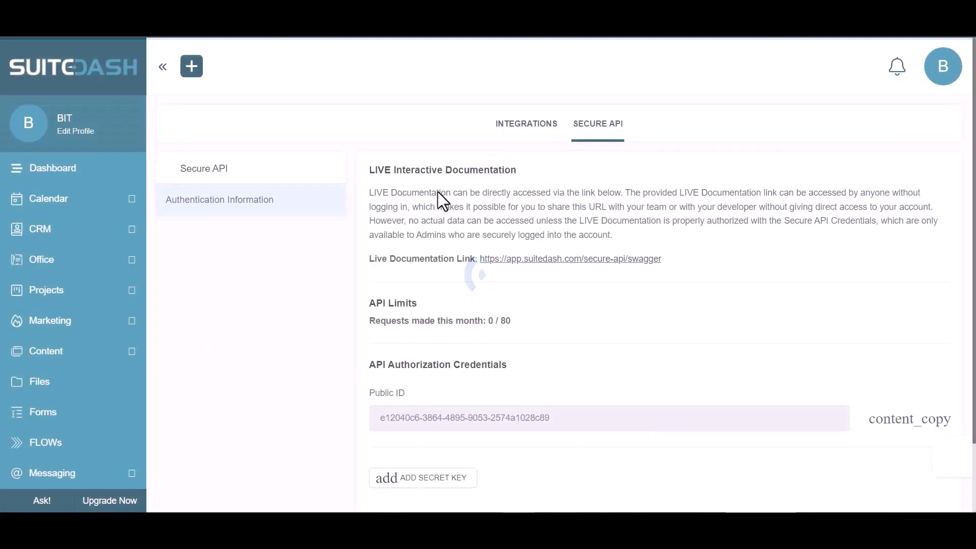
{"action": "scroll", "coordinate": [490, 286], "scroll_direction": "down", "scroll_amount": 2}
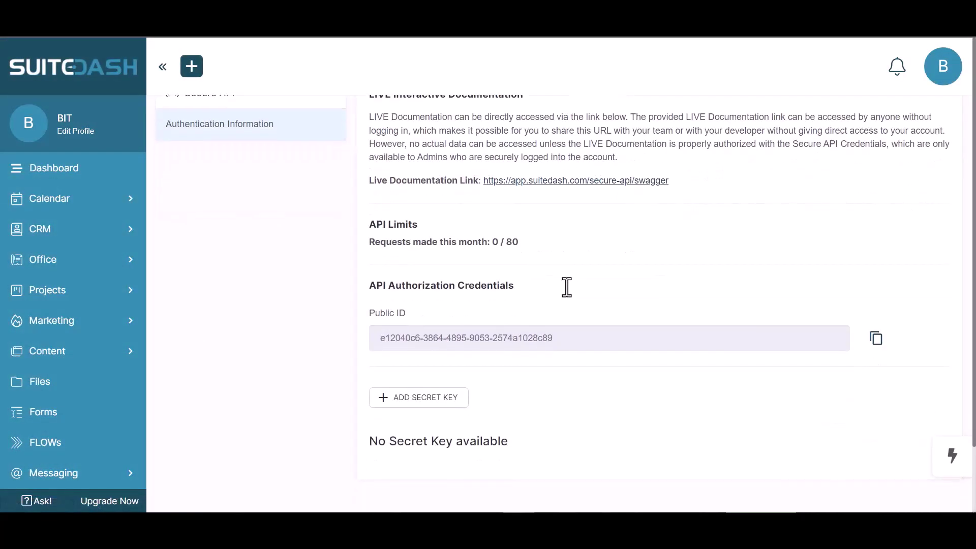
{"action": "left_click", "coordinate": [876, 341]}
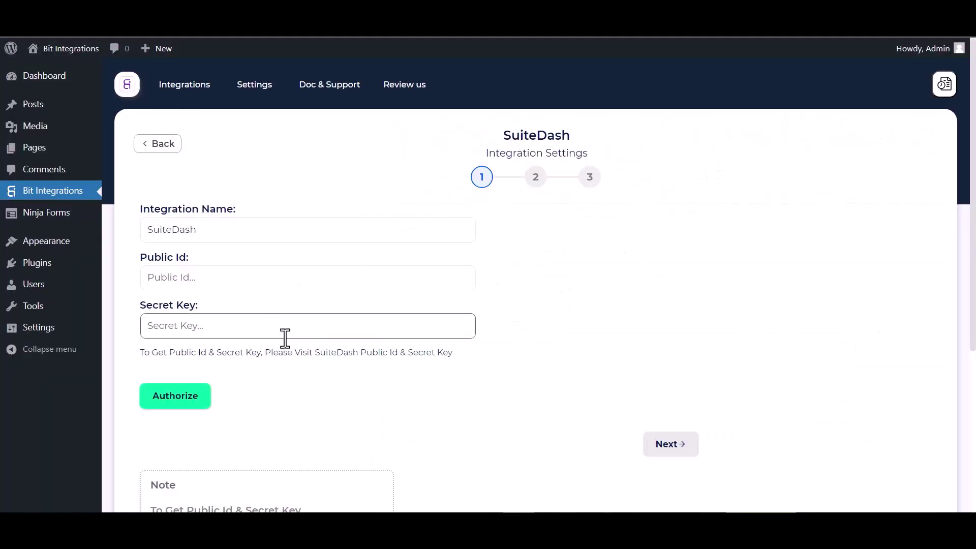
{"action": "left_click", "coordinate": [252, 280]}
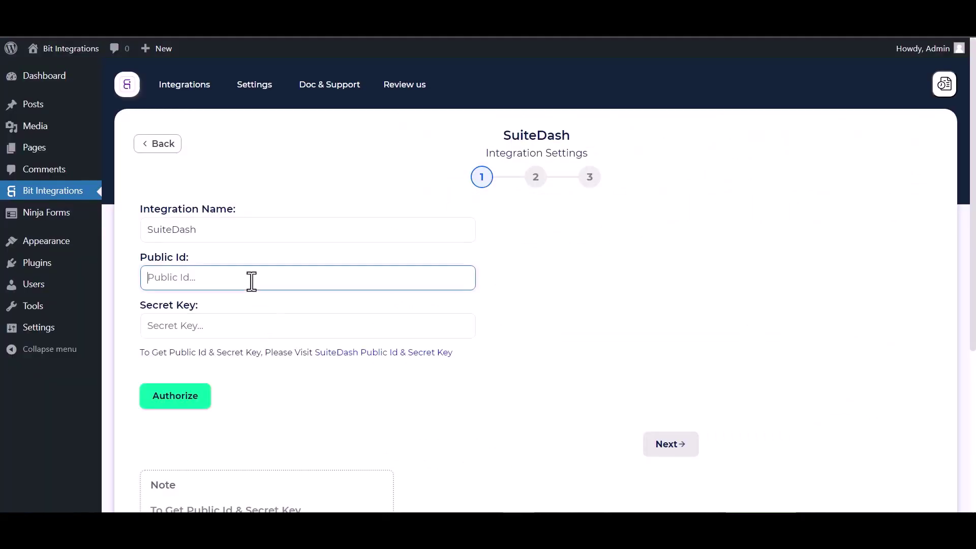
{"action": "key", "text": "ctrl+v"}
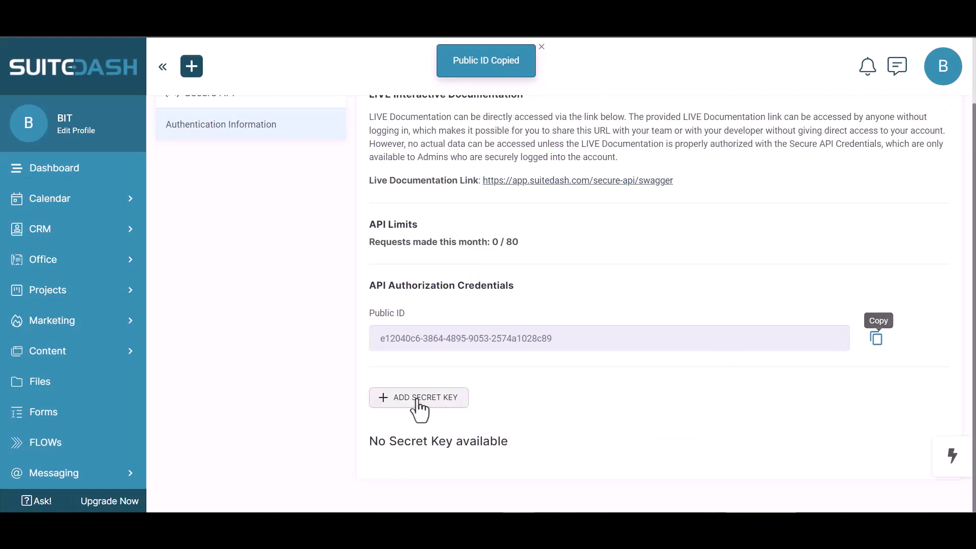
- Create a SuiteDash secret key named 'Bit Integrations', copy it and save it
{"action": "left_click", "coordinate": [418, 398]}
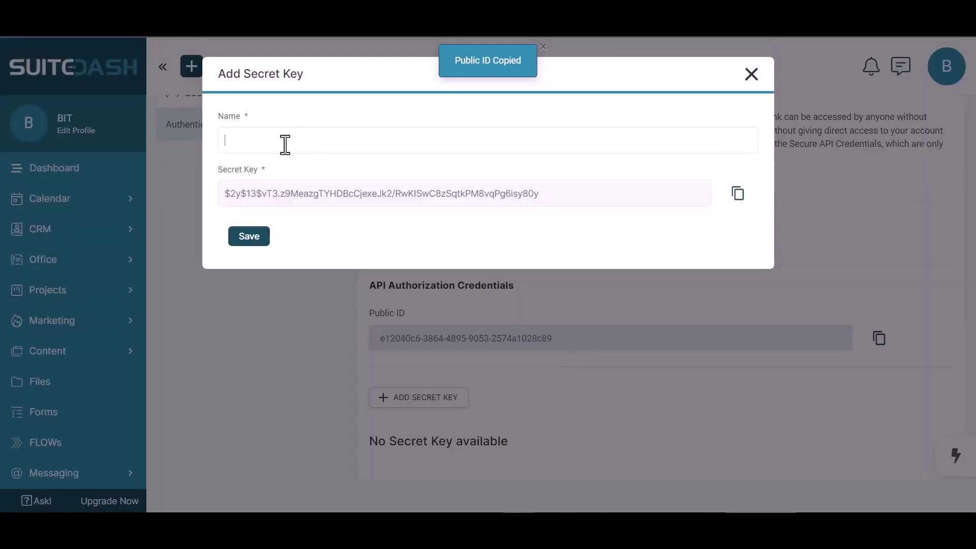
{"action": "left_click", "coordinate": [288, 145]}
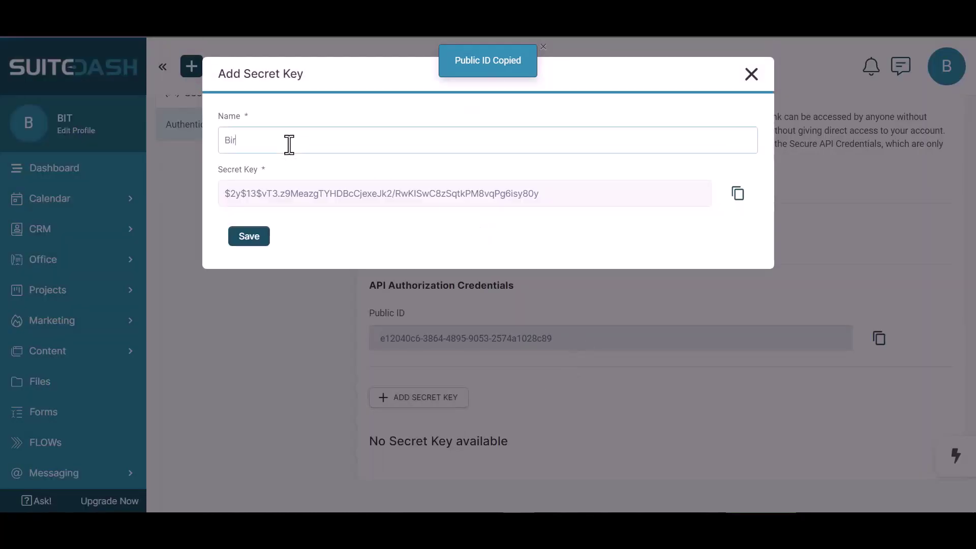
{"action": "type", "text": "Bir"}
{"action": "key", "text": "BackSpace"}
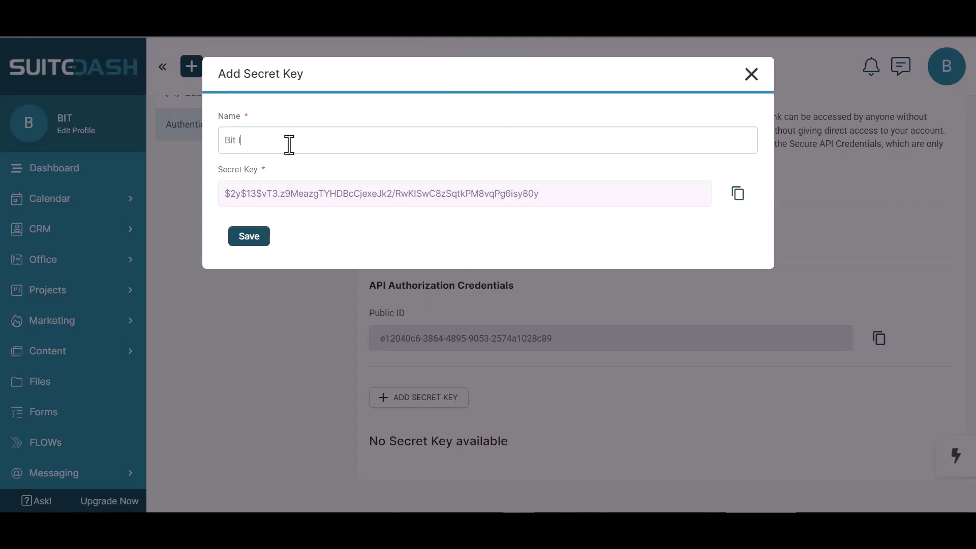
{"action": "type", "text": "t Integrations"}
{"action": "left_click", "coordinate": [735, 196]}
{"action": "left_click", "coordinate": [253, 239]}
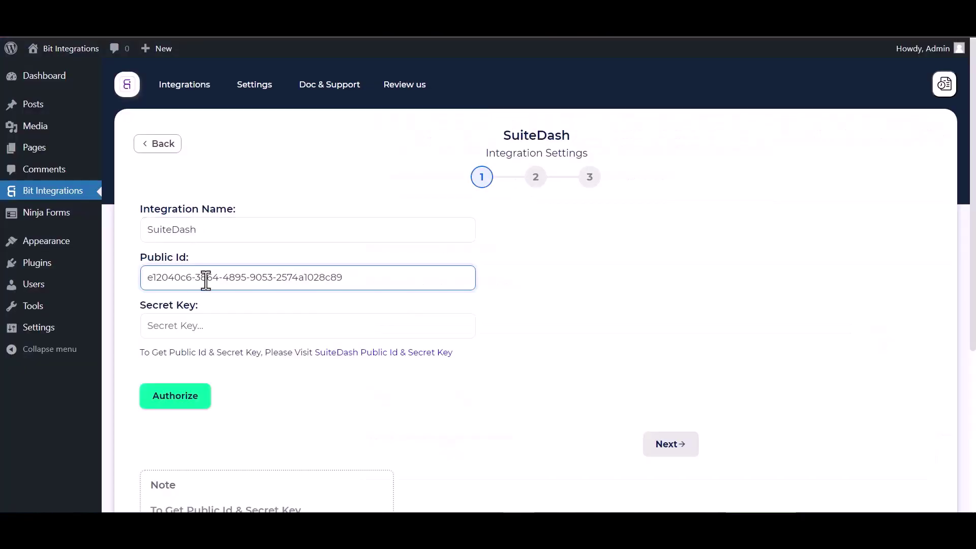
{"action": "left_click", "coordinate": [209, 325]}
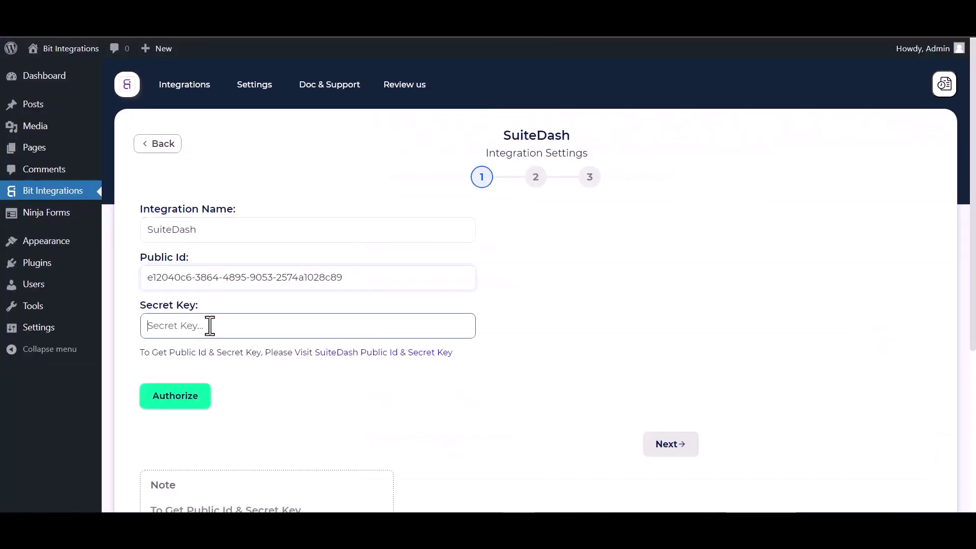
- Paste the secret key, authorize the SuiteDash connection and continue to step 2
{"action": "key", "text": "ctrl+v"}
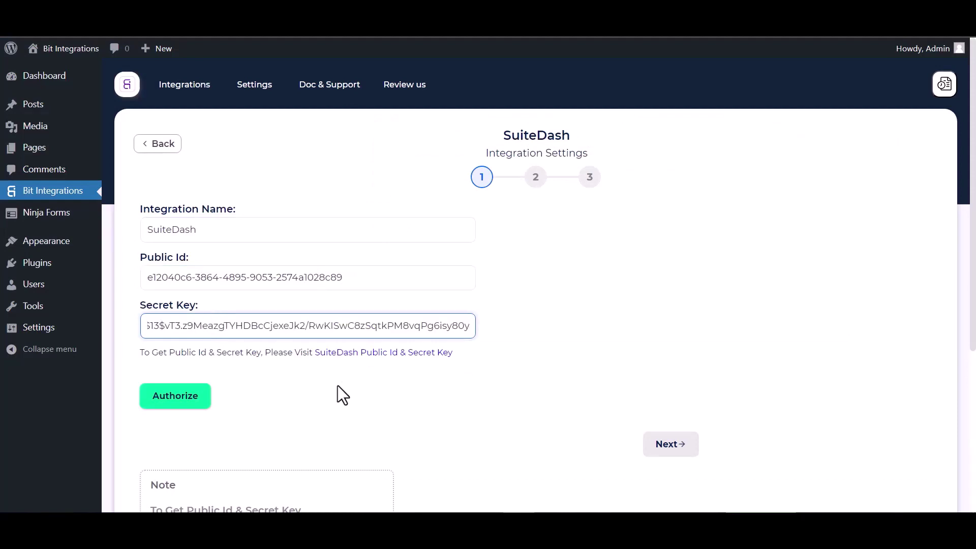
{"action": "left_click", "coordinate": [186, 400]}
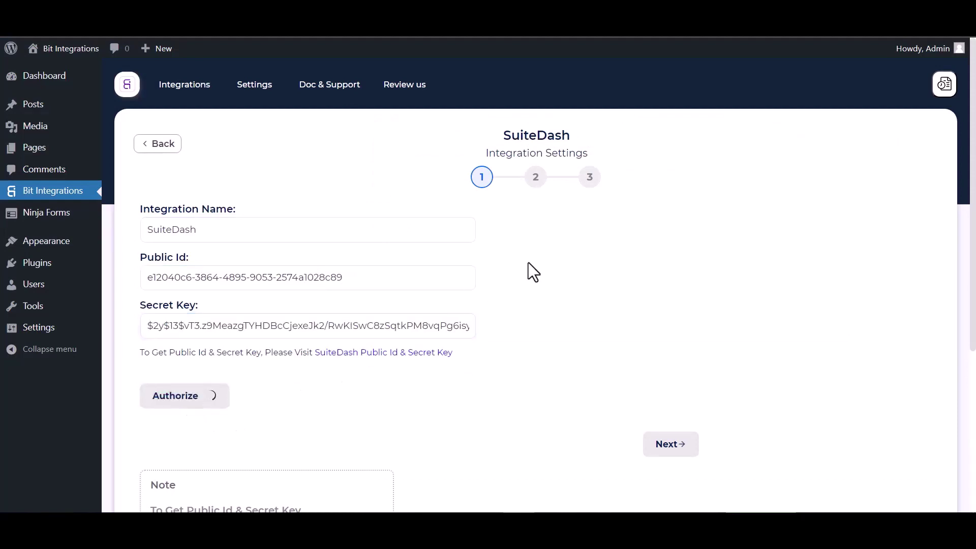
{"action": "scroll", "coordinate": [559, 279], "scroll_direction": "down", "scroll_amount": 1}
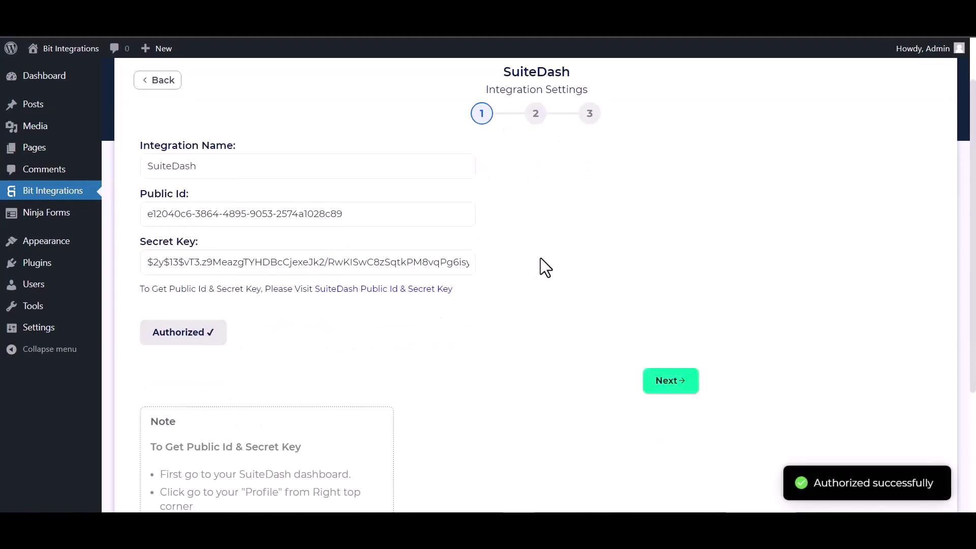
{"action": "scroll", "coordinate": [560, 318], "scroll_direction": "down", "scroll_amount": 3}
{"action": "scroll", "coordinate": [584, 310], "scroll_direction": "up", "scroll_amount": 4}
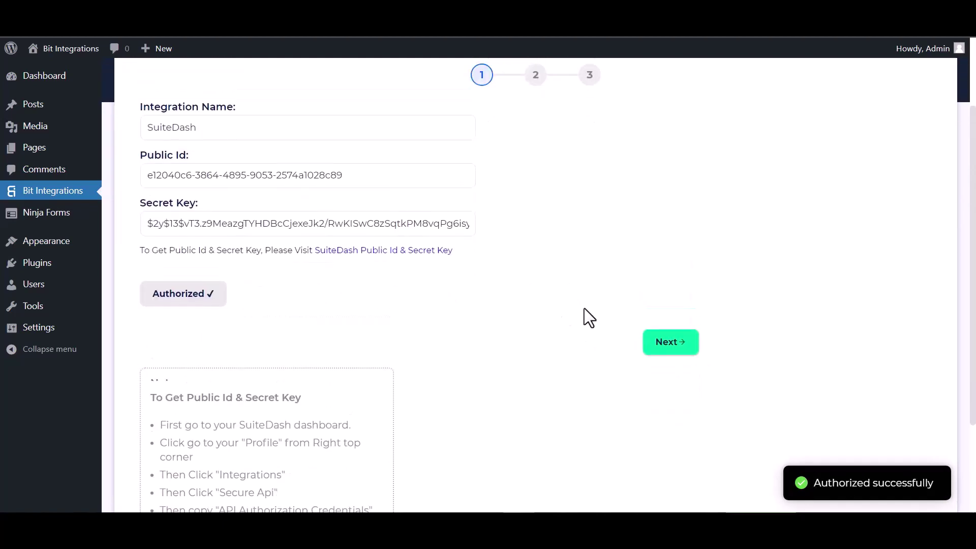
{"action": "left_click", "coordinate": [670, 444]}
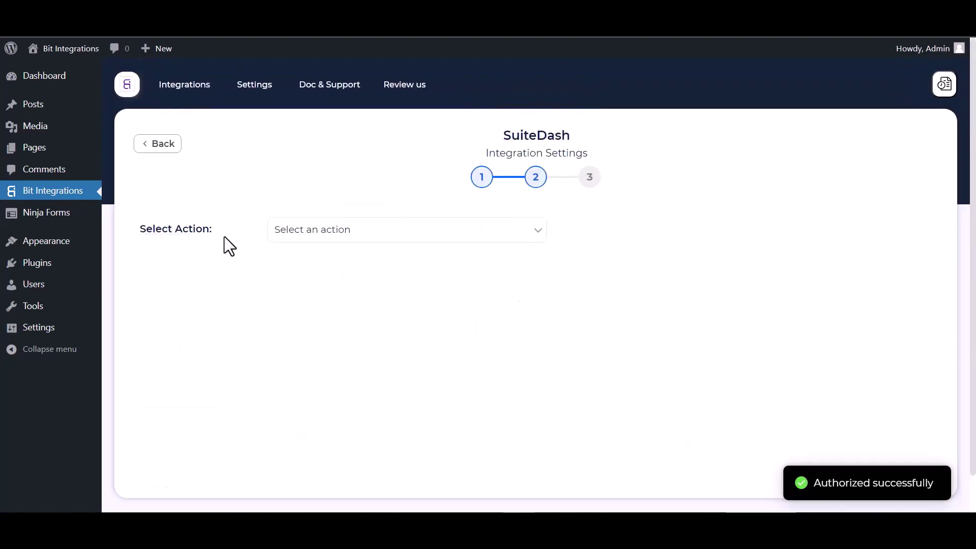
- Choose the SuiteDash Create Contact action with the Lead role
{"action": "left_click", "coordinate": [374, 239]}
{"action": "left_click", "coordinate": [325, 261]}
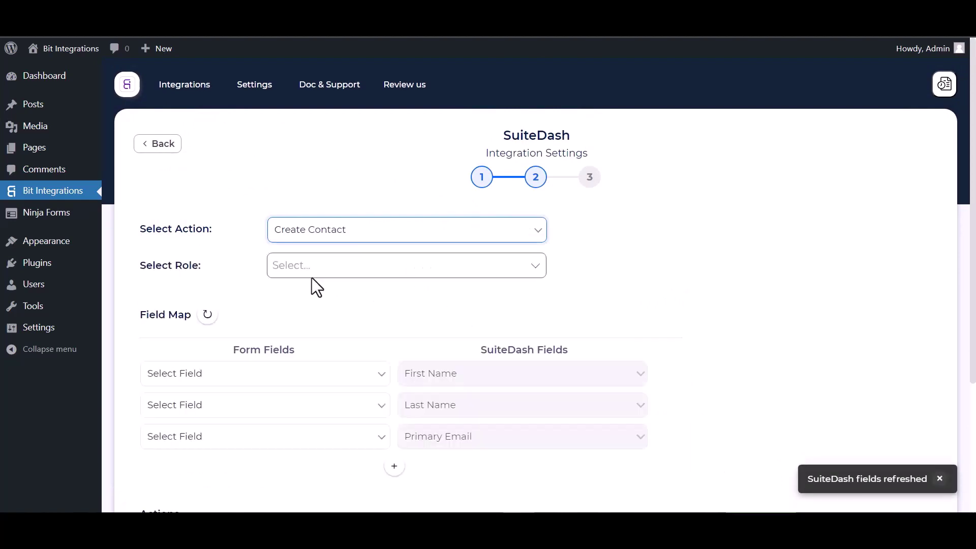
{"action": "left_click", "coordinate": [313, 265]}
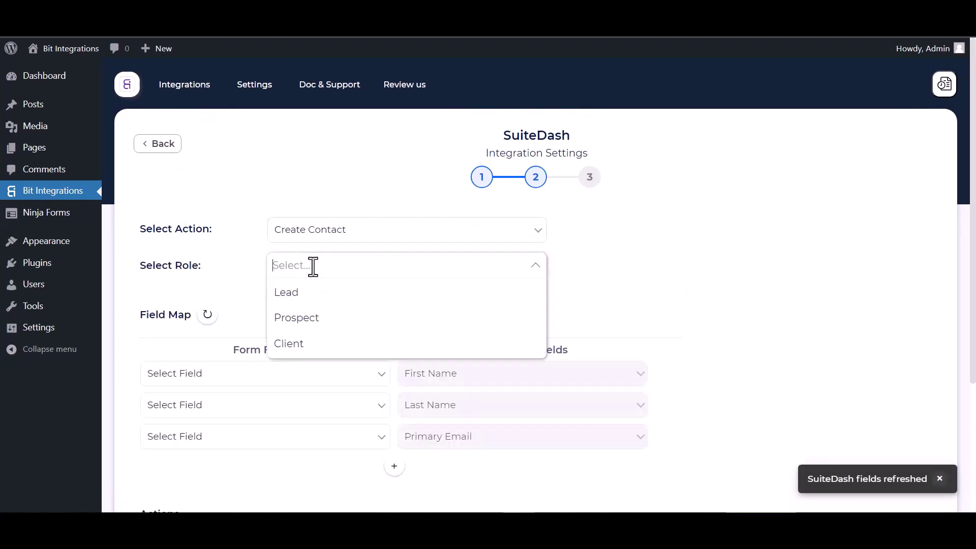
{"action": "left_click", "coordinate": [300, 295]}
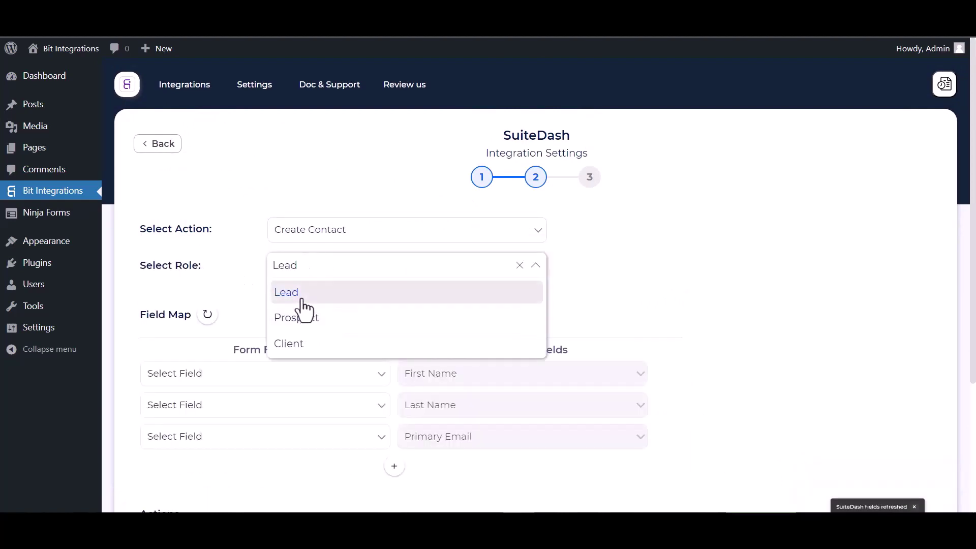
{"action": "left_click", "coordinate": [636, 284]}
{"action": "scroll", "coordinate": [461, 301], "scroll_direction": "down", "scroll_amount": 1}
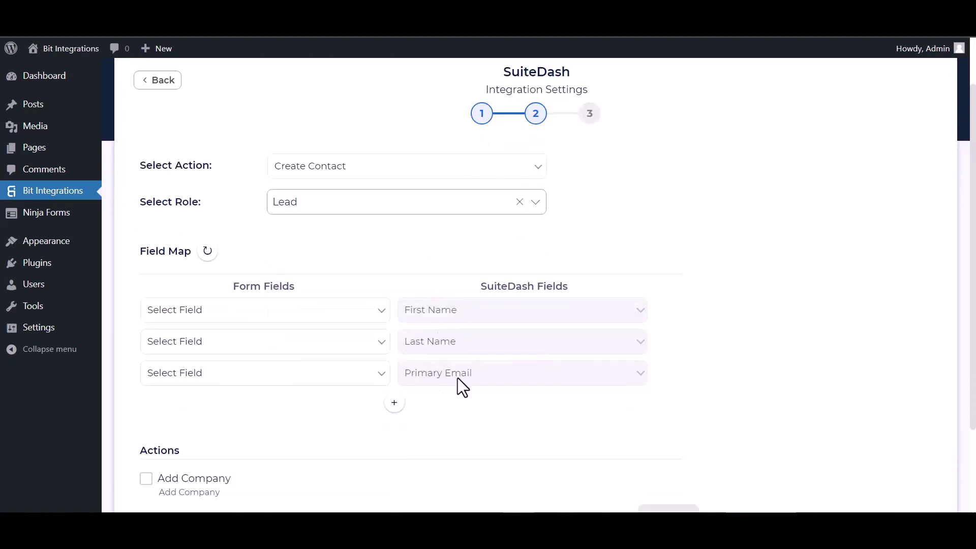
- Map First Name, Last Name, Email to Primary Email, and Phone to Primary Phone
{"action": "left_click", "coordinate": [335, 316]}
{"action": "left_click", "coordinate": [218, 353]}
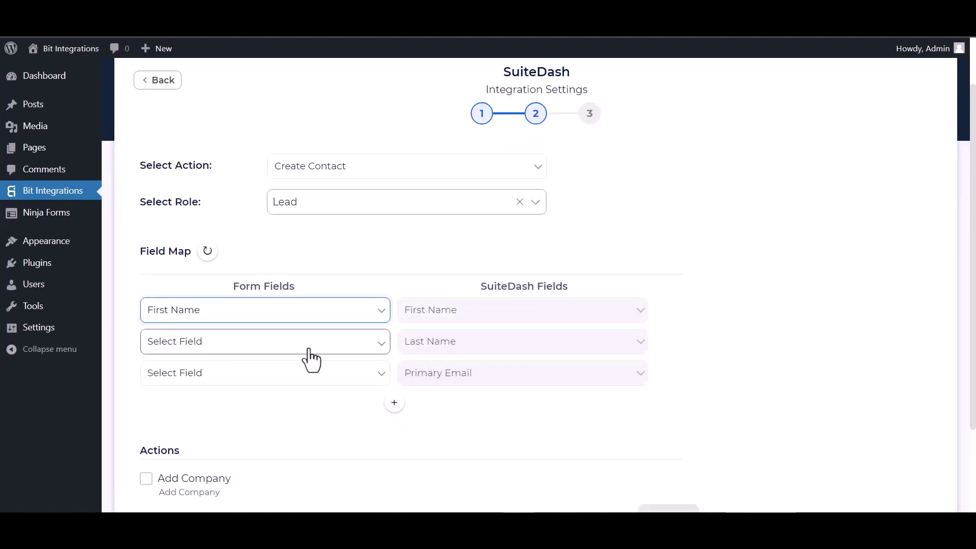
{"action": "left_click", "coordinate": [309, 350]}
{"action": "left_click", "coordinate": [199, 395]}
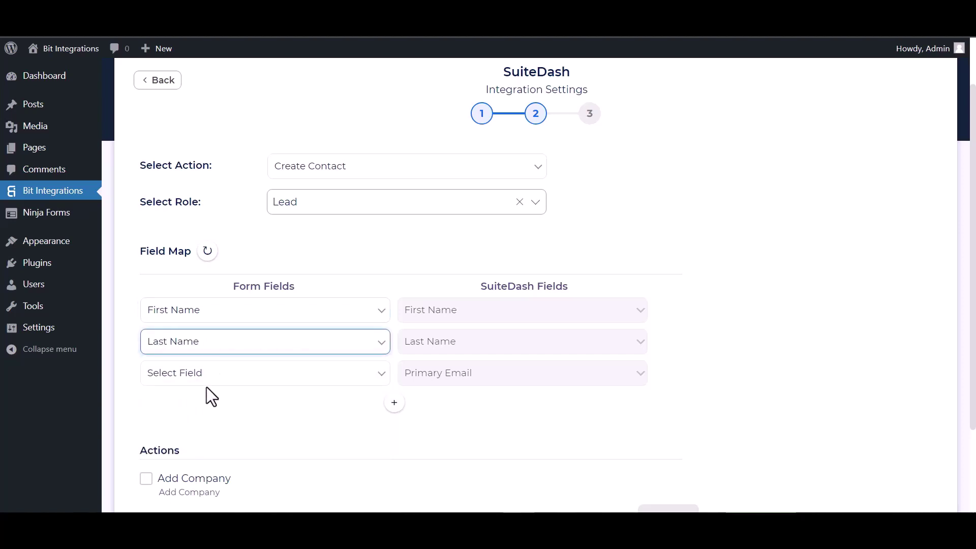
{"action": "scroll", "coordinate": [264, 366], "scroll_direction": "down", "scroll_amount": 2}
{"action": "left_click", "coordinate": [331, 261]}
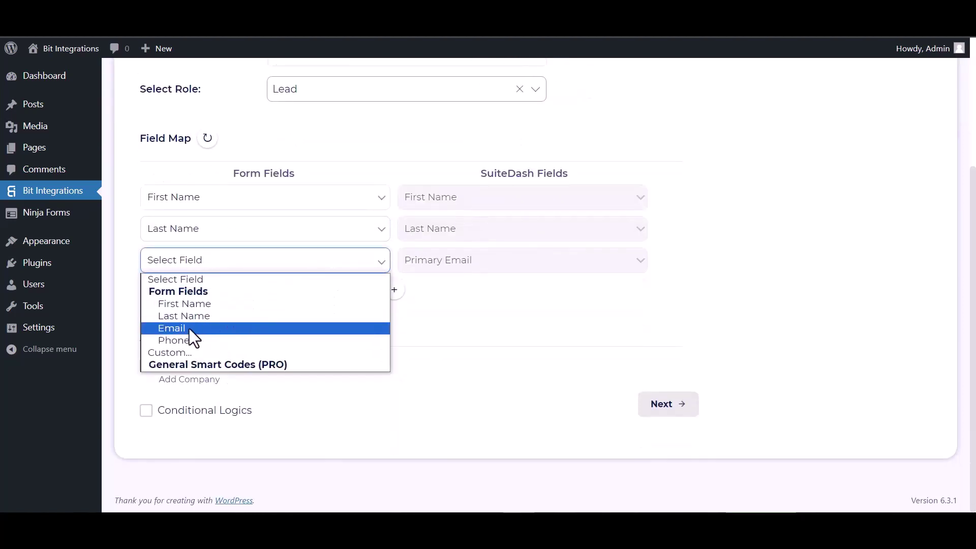
{"action": "left_click", "coordinate": [181, 330]}
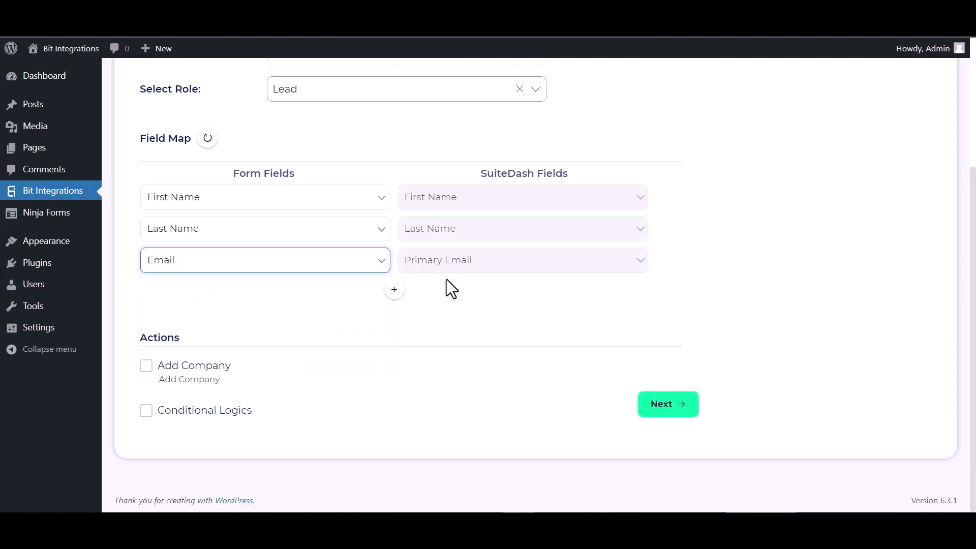
{"action": "left_click", "coordinate": [394, 290]}
{"action": "left_click", "coordinate": [446, 295]}
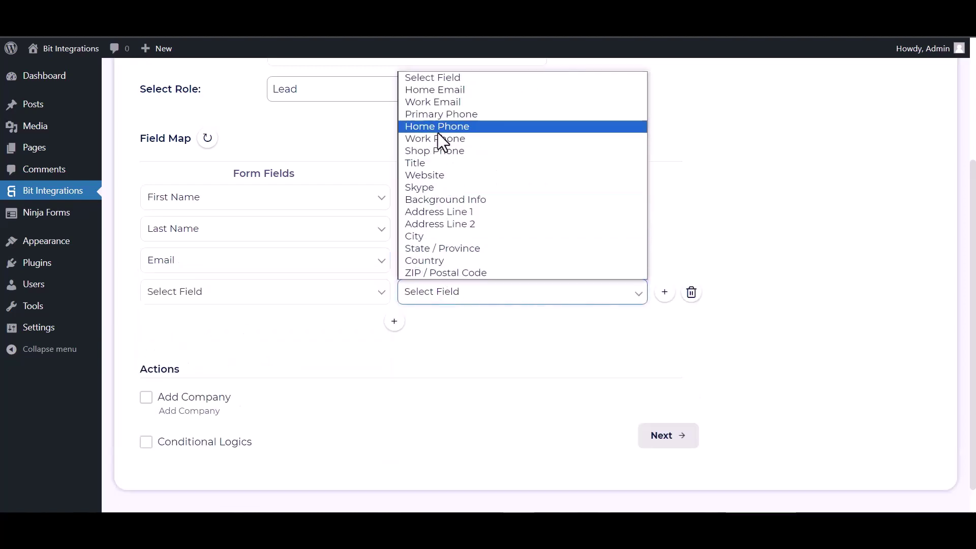
{"action": "left_click", "coordinate": [444, 113]}
{"action": "left_click", "coordinate": [320, 294]}
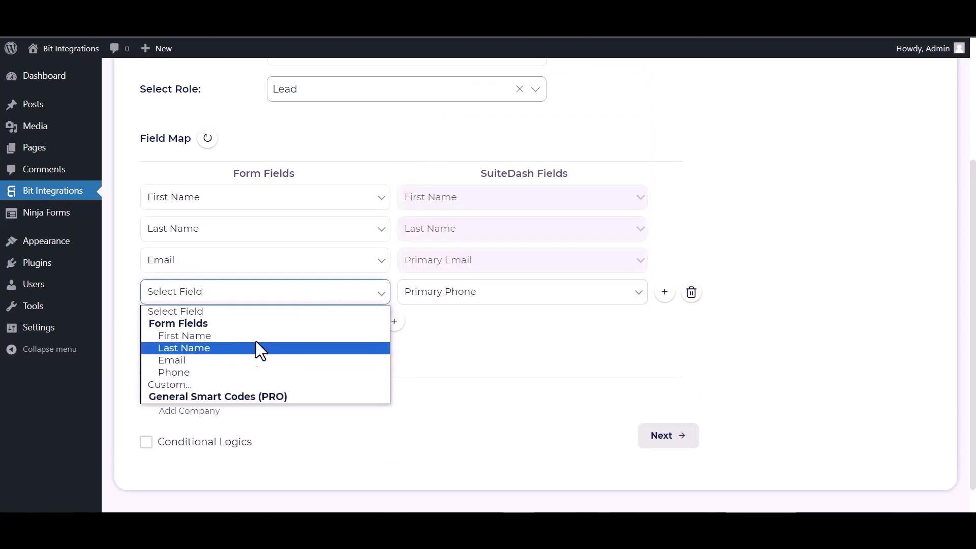
{"action": "left_click", "coordinate": [175, 372]}
- Leave conditional logic off, then finish and save the integration
{"action": "scroll", "coordinate": [386, 350], "scroll_direction": "down", "scroll_amount": 1}
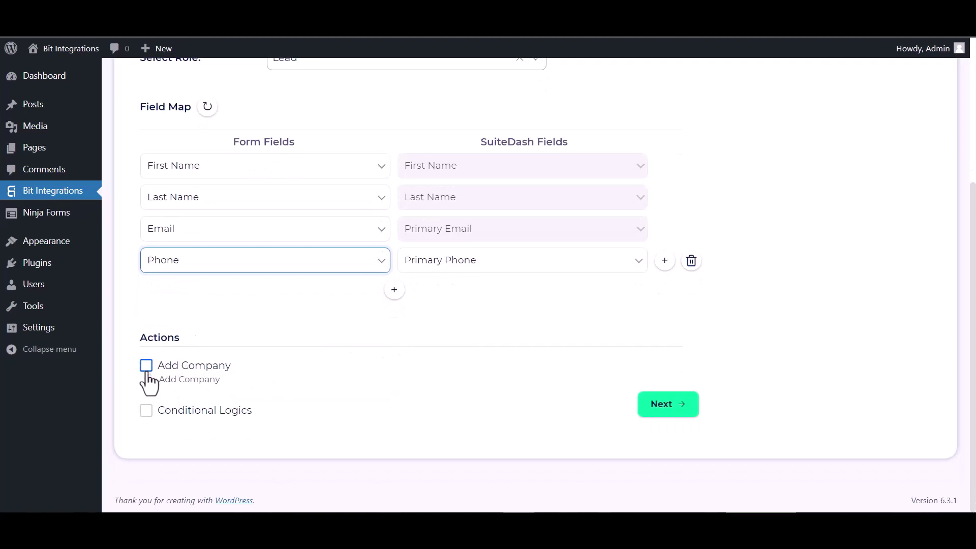
{"action": "left_click", "coordinate": [146, 410]}
{"action": "scroll", "coordinate": [272, 332], "scroll_direction": "down", "scroll_amount": 2}
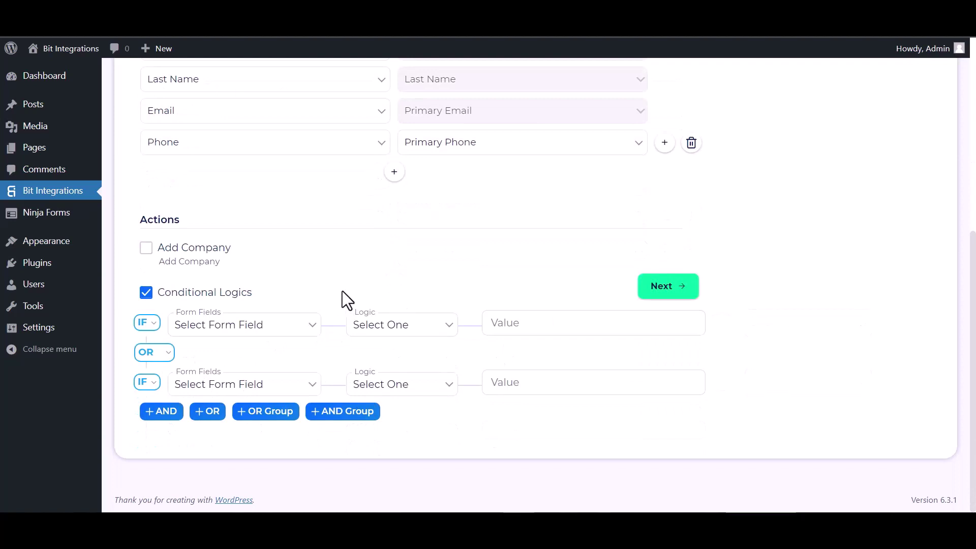
{"action": "left_click", "coordinate": [145, 294]}
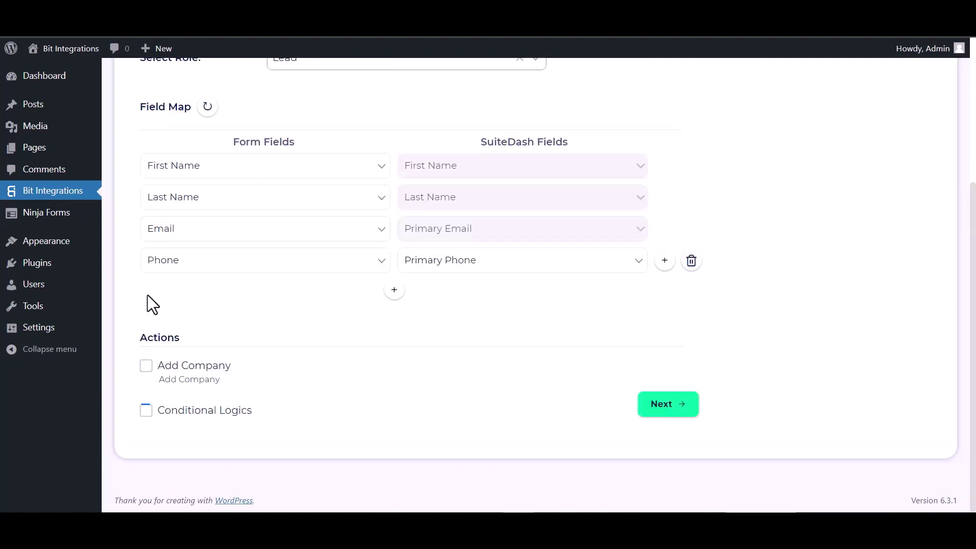
{"action": "left_click", "coordinate": [668, 411]}
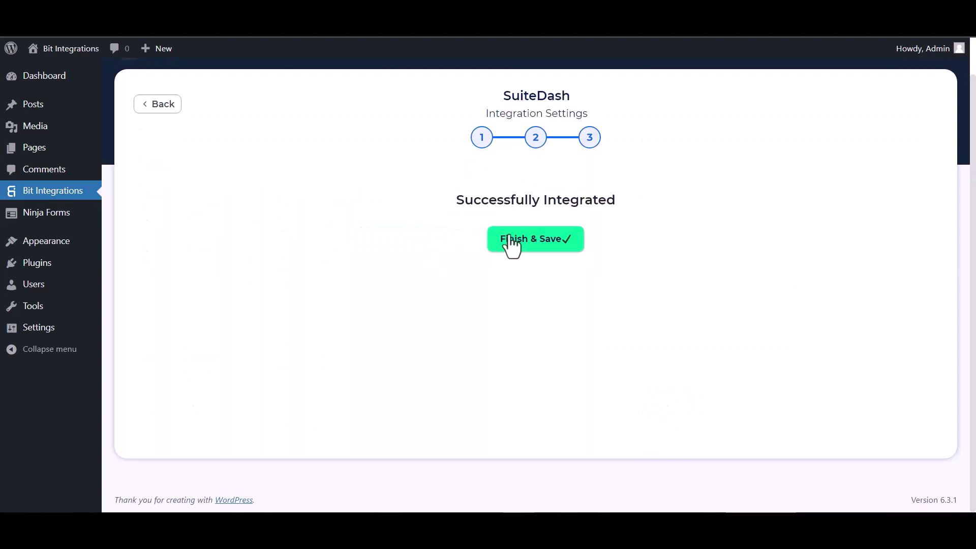
{"action": "left_click", "coordinate": [516, 248]}
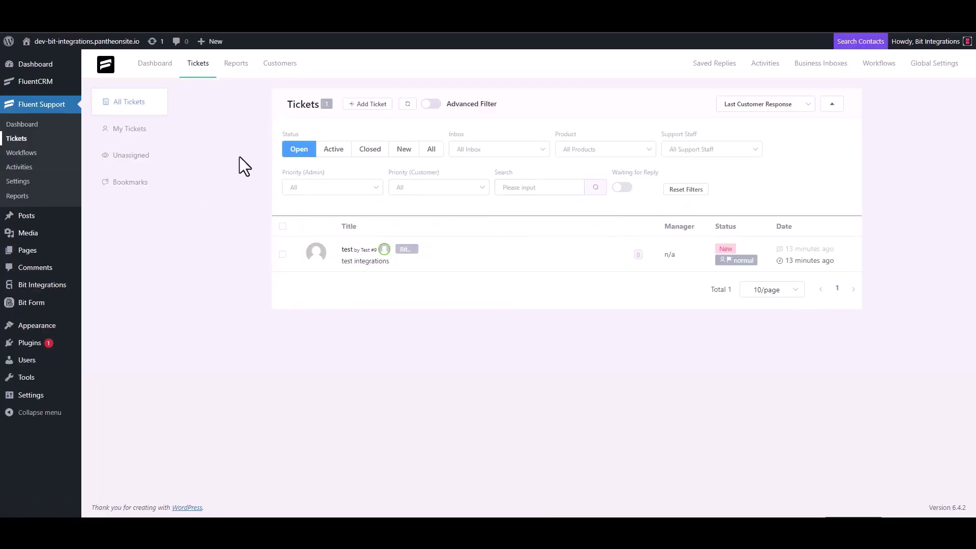
- Start a new ticket, search the contact's e-mail and choose to create a new contact
{"action": "left_click", "coordinate": [370, 104]}
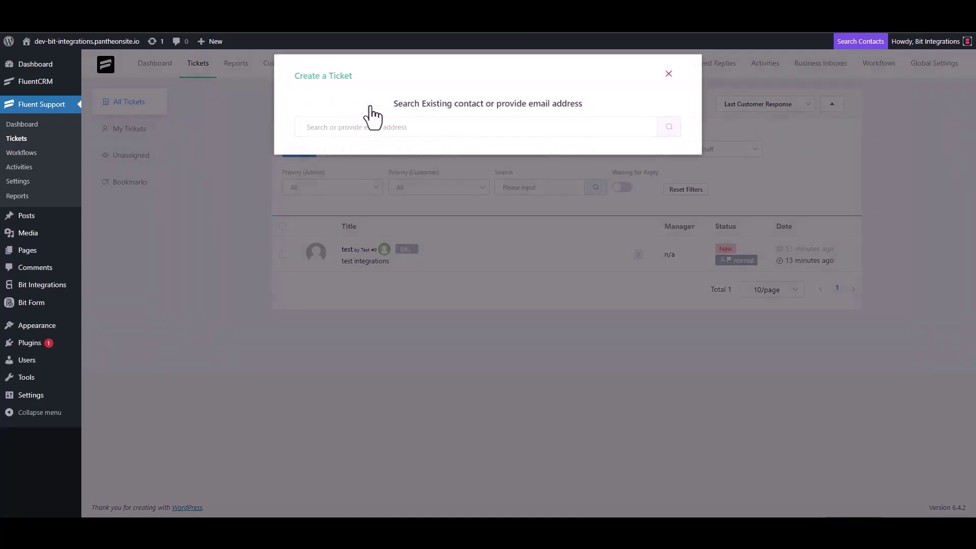
{"action": "left_click", "coordinate": [354, 133]}
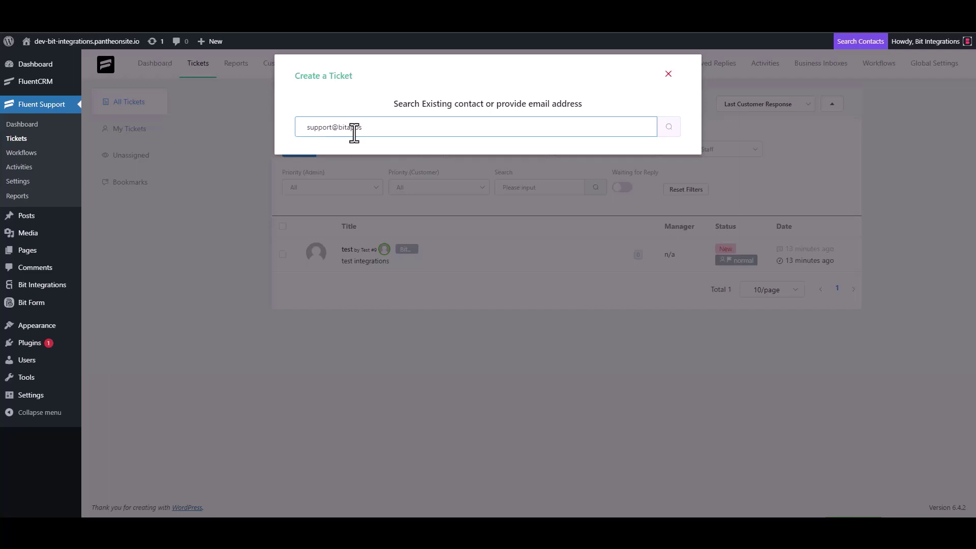
{"action": "left_click", "coordinate": [669, 128]}
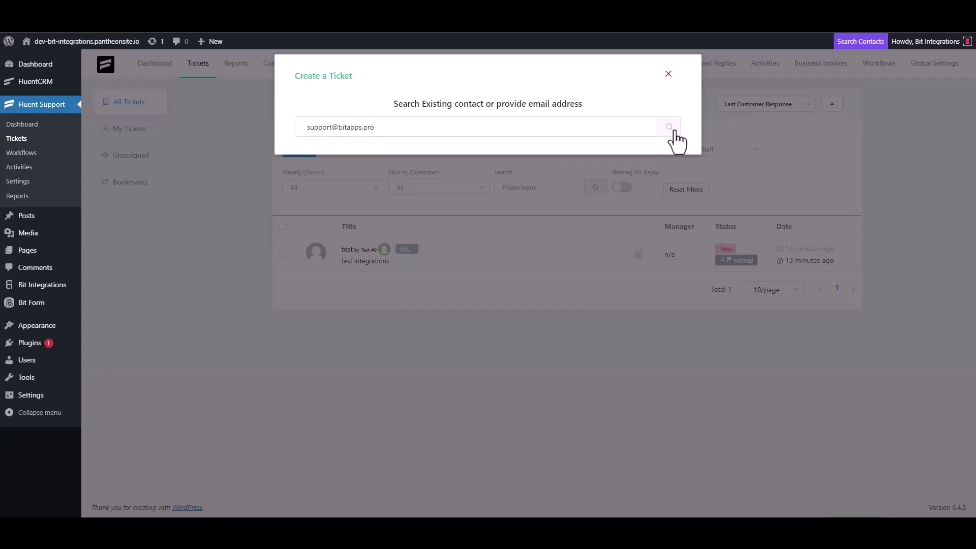
{"action": "left_click", "coordinate": [337, 203]}
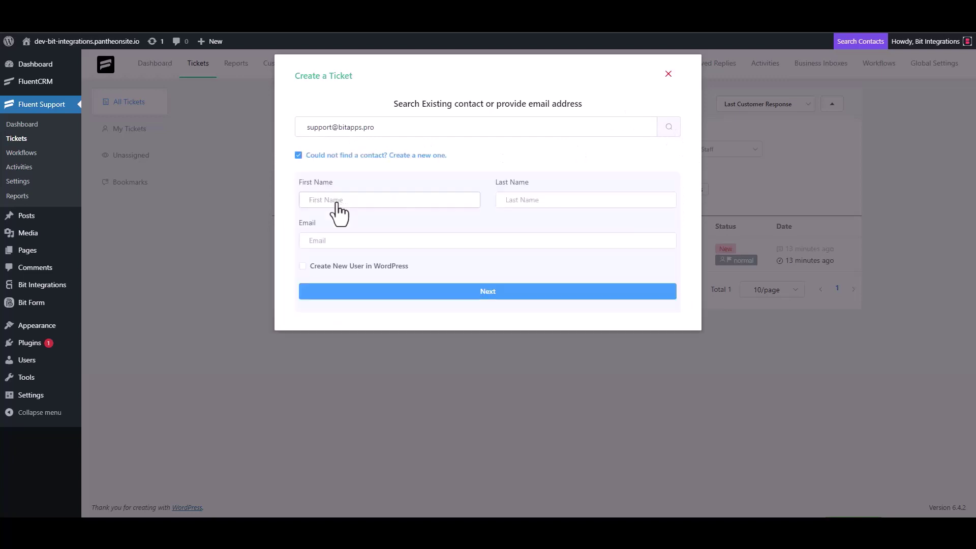
- Fill in the new contact's first name, last name and e-mail address
{"action": "type", "text": "B"}
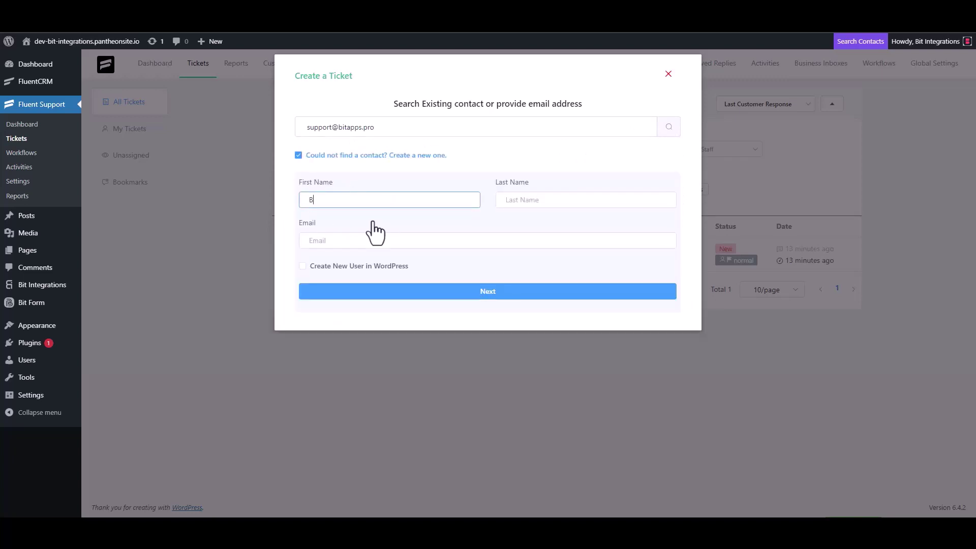
{"action": "type", "text": "it"}
{"action": "left_click", "coordinate": [527, 202]}
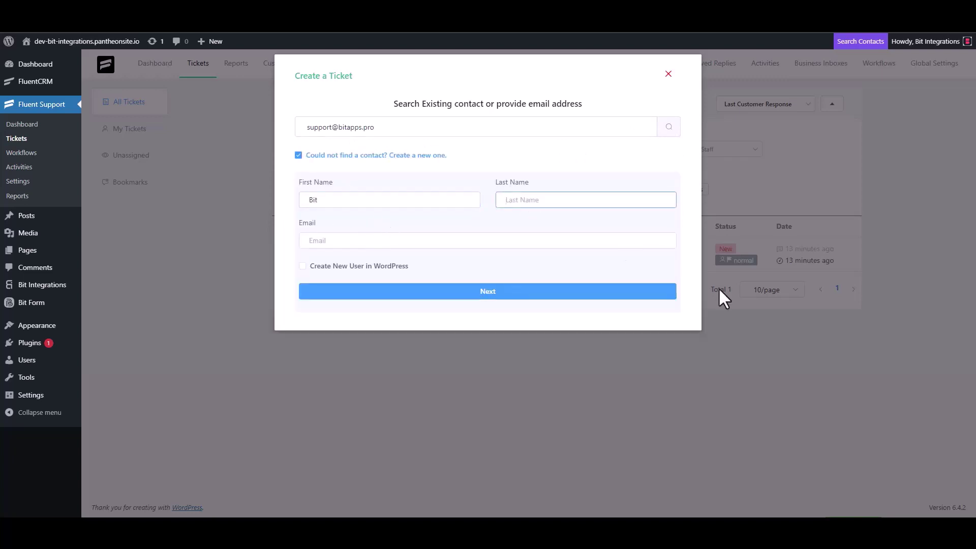
{"action": "type", "text": "U"}
{"action": "key", "text": "BackSpace"}
{"action": "type", "text": "Integration"}
{"action": "type", "text": "s"}
{"action": "left_click", "coordinate": [385, 242]}
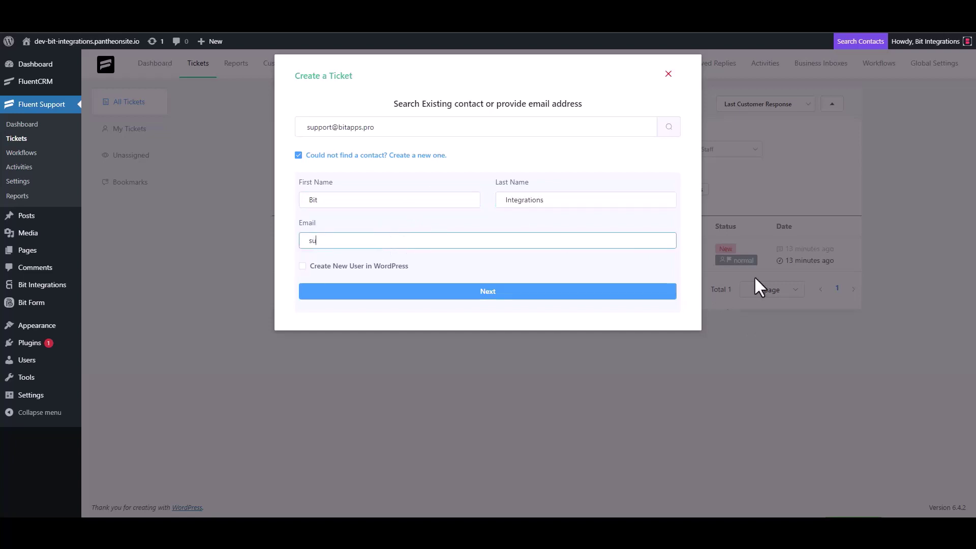
- Enter subject 'bit integrations' and details 'bit Integrations', then create the ticket
{"action": "left_click", "coordinate": [517, 292]}
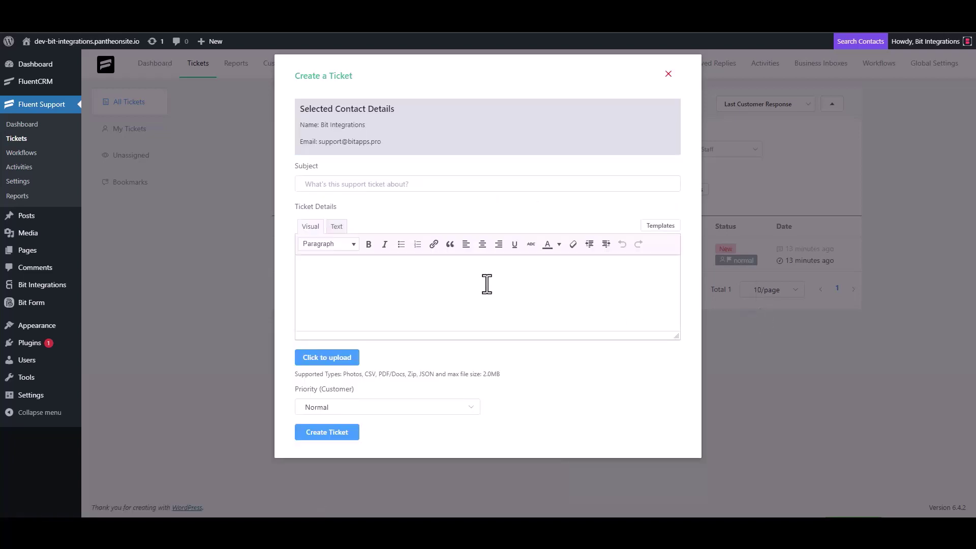
{"action": "left_click", "coordinate": [374, 184]}
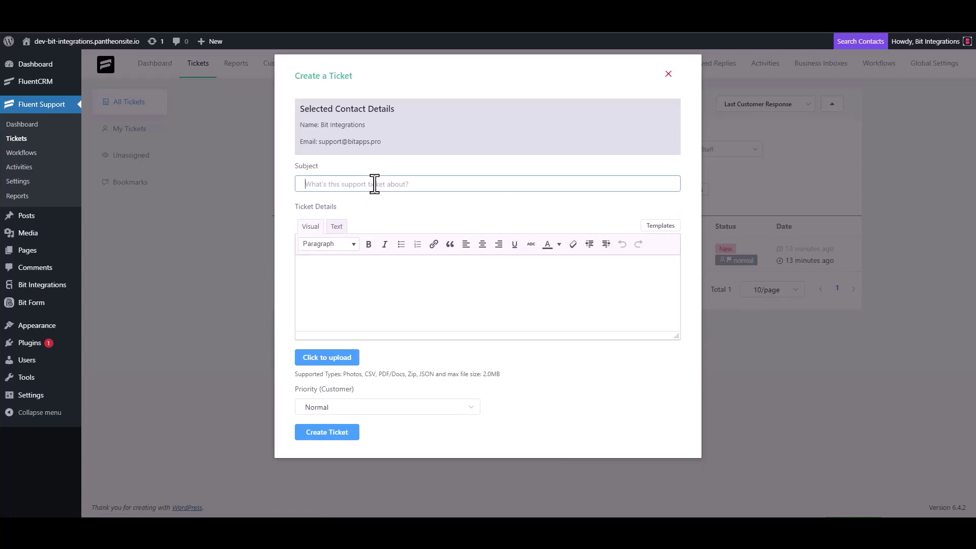
{"action": "type", "text": "bit integrations"}
{"action": "left_click", "coordinate": [355, 275]}
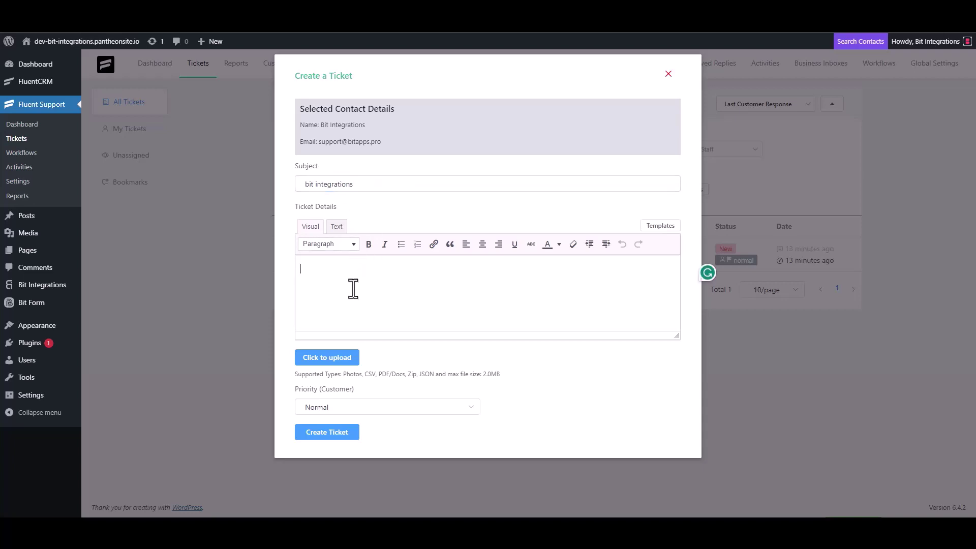
{"action": "type", "text": "bit Integrations"}
{"action": "left_click", "coordinate": [326, 434]}
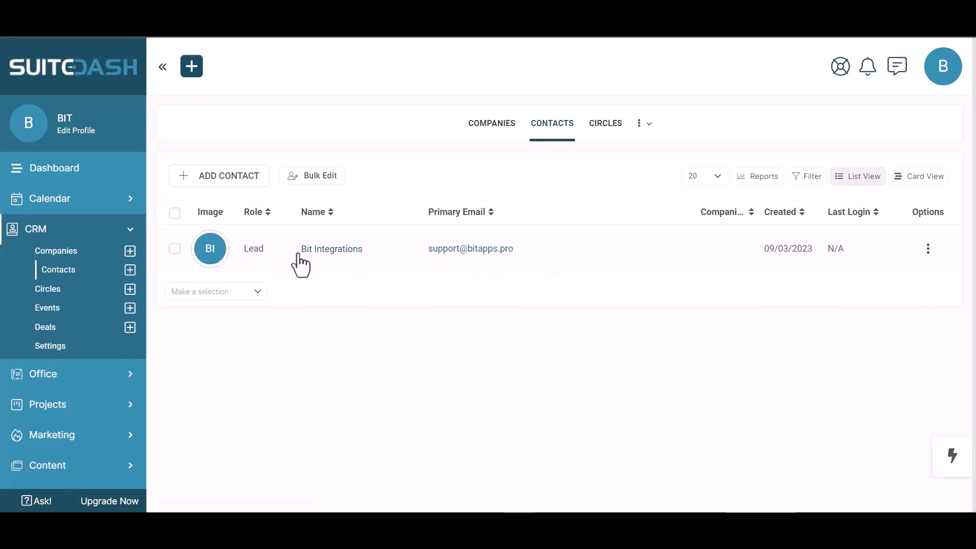
- Open the new Lead contact's profile to check its phone number, coordinator and 09/03/2023 creation date
{"action": "left_click", "coordinate": [502, 255]}
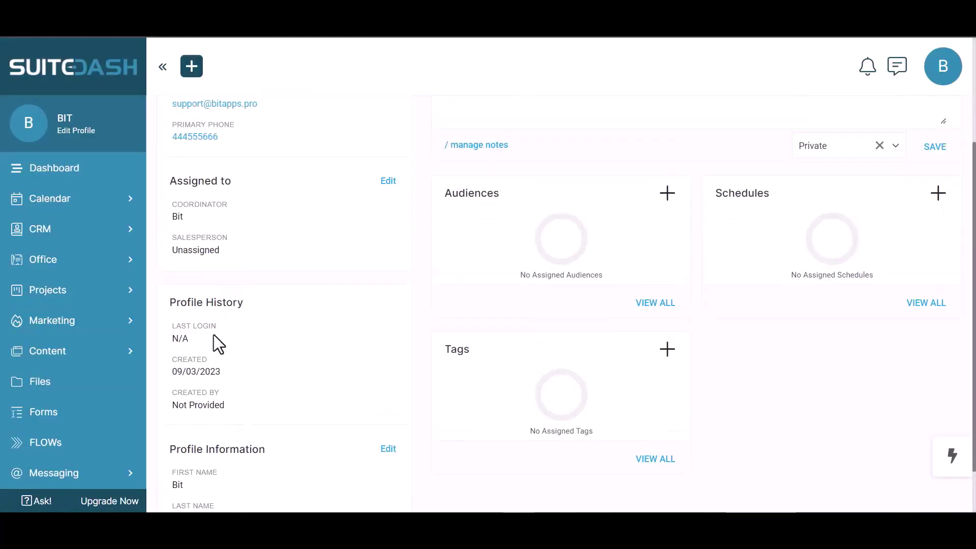
{"action": "scroll", "coordinate": [214, 335], "scroll_direction": "up", "scroll_amount": 3}
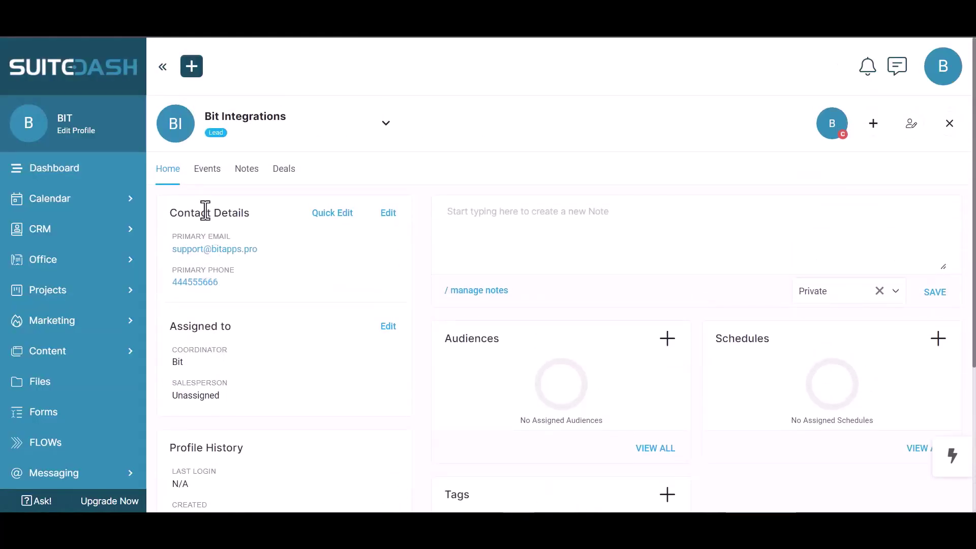